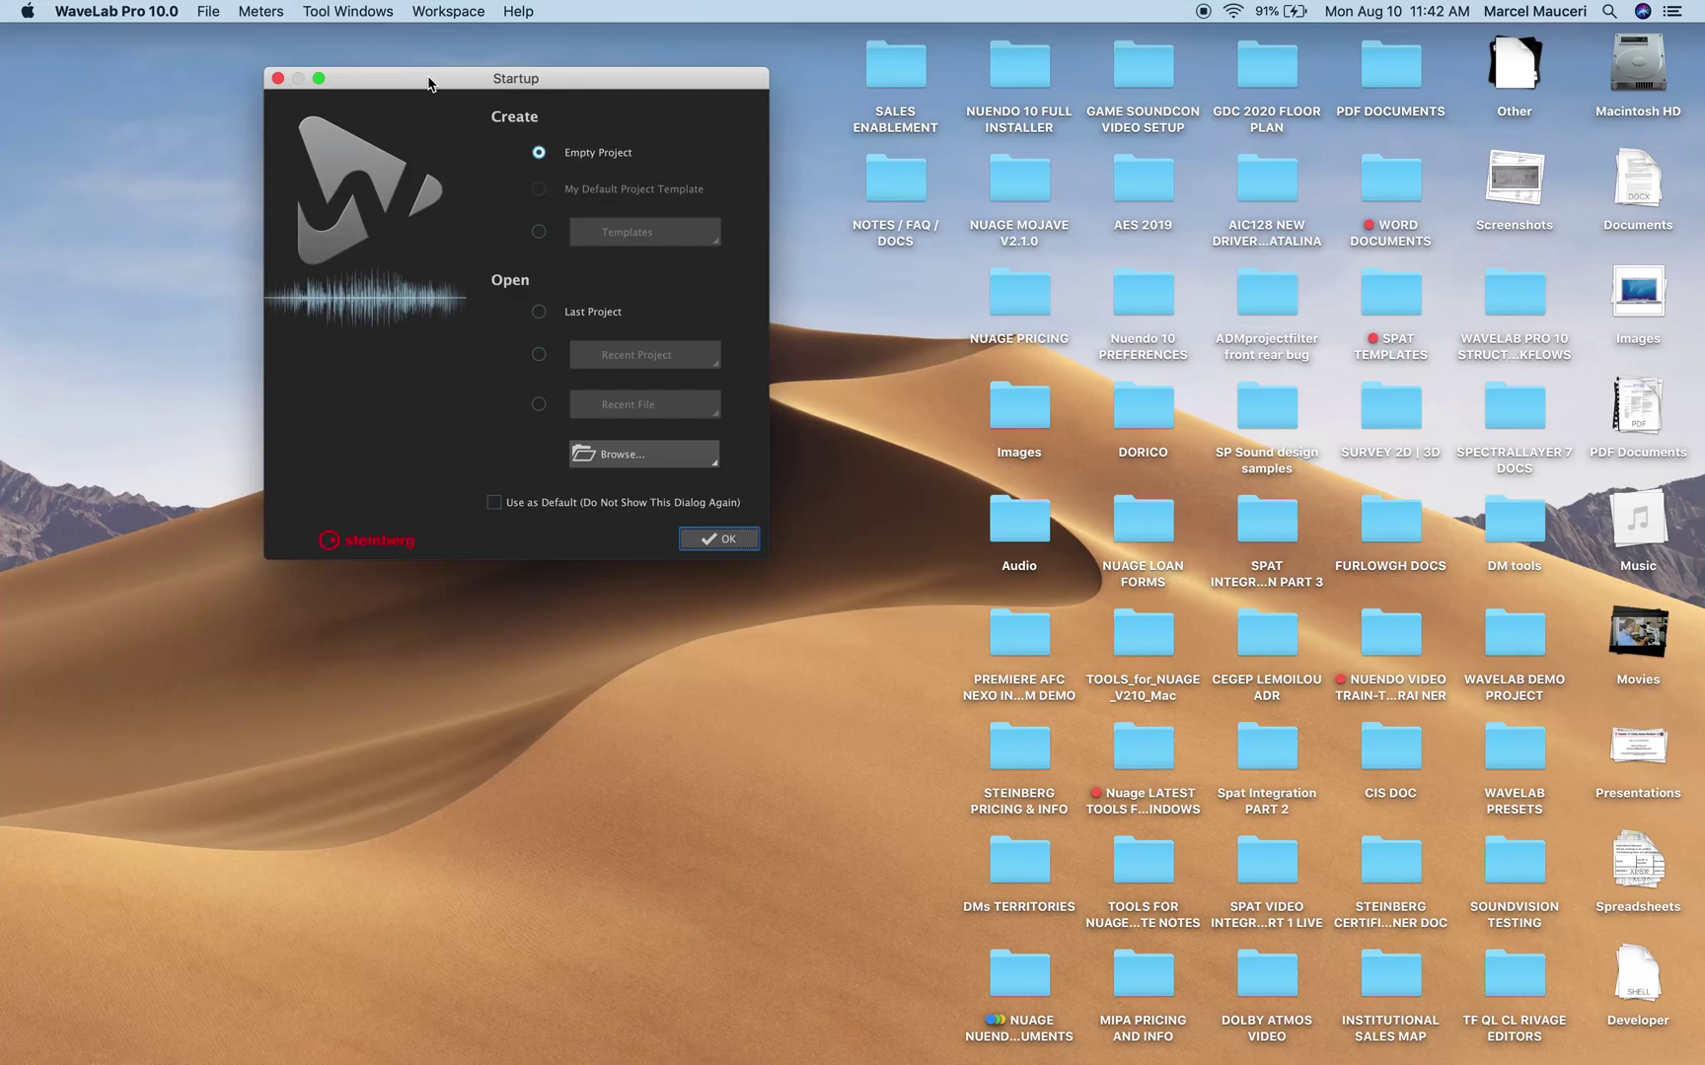
Nudge the Startup dialog left and start with an Empty Project
mouse_move(428, 83)
mouse_down()
mouse_move(386, 79)
mouse_move(405, 73)
mouse_up()
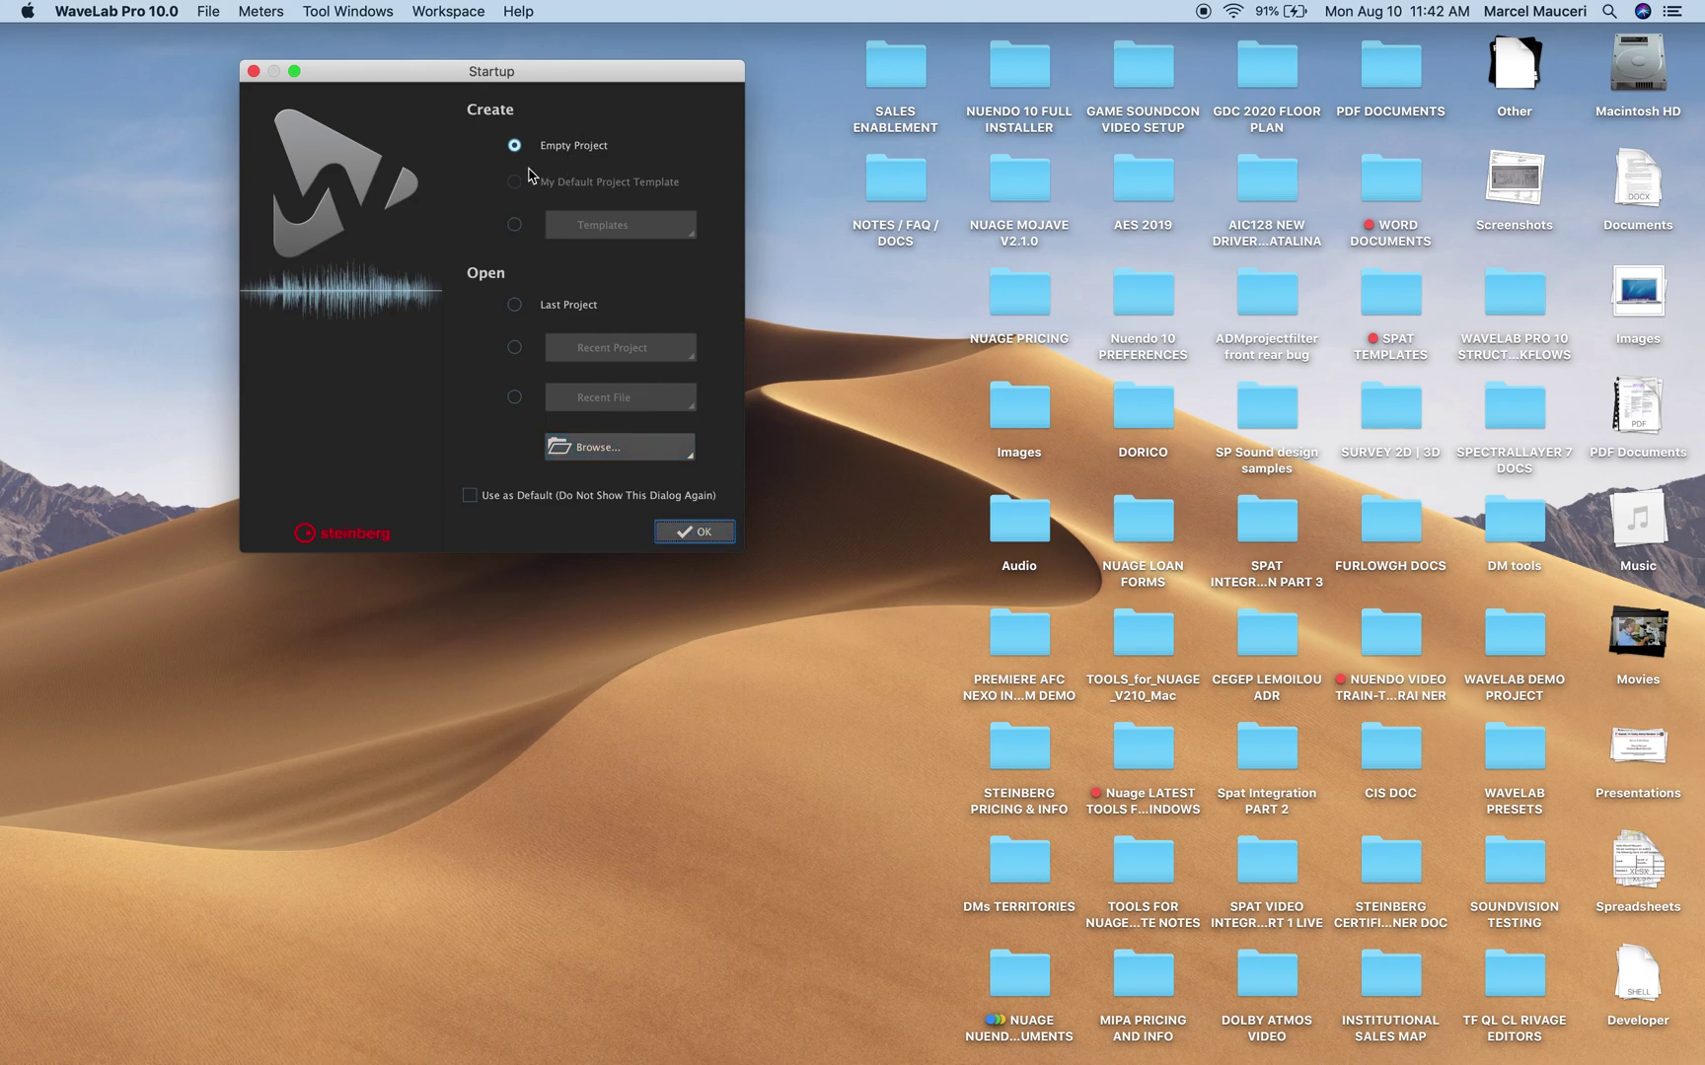
click(692, 532)
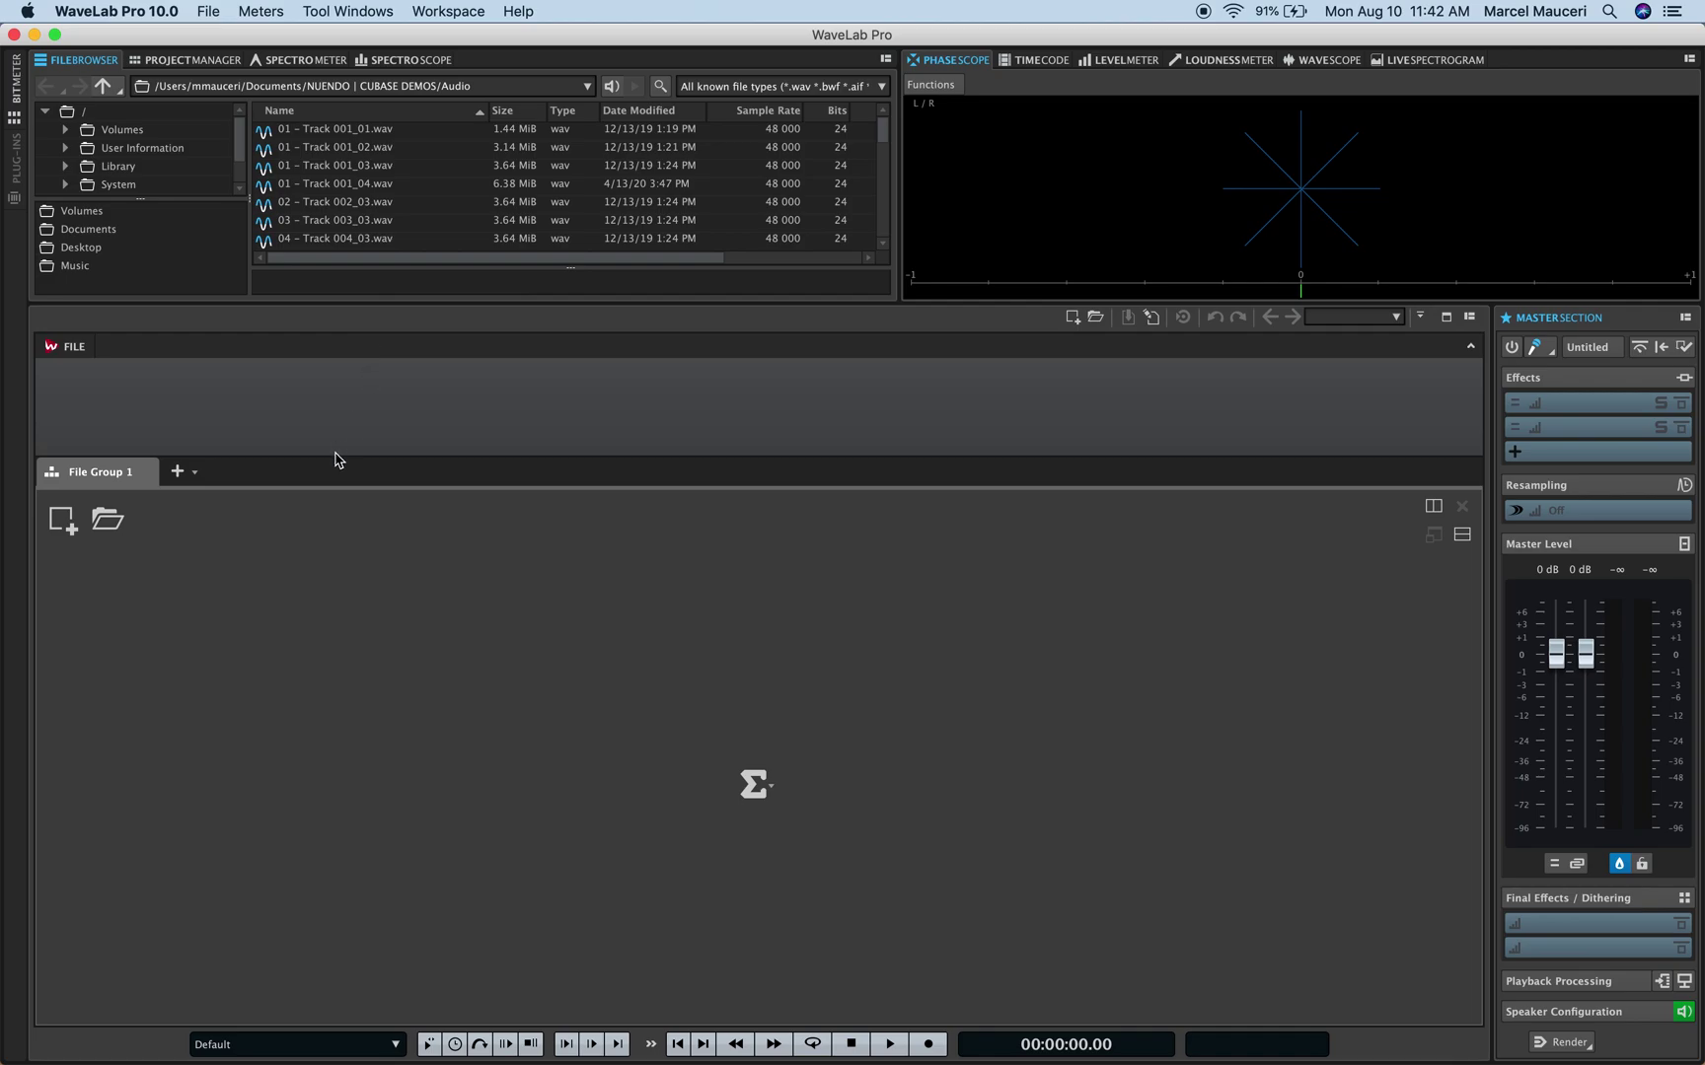
Open Preferences from the WaveLab Pro 10.0 menu, then reach Audio Connections via File > Preferences
click(99, 13)
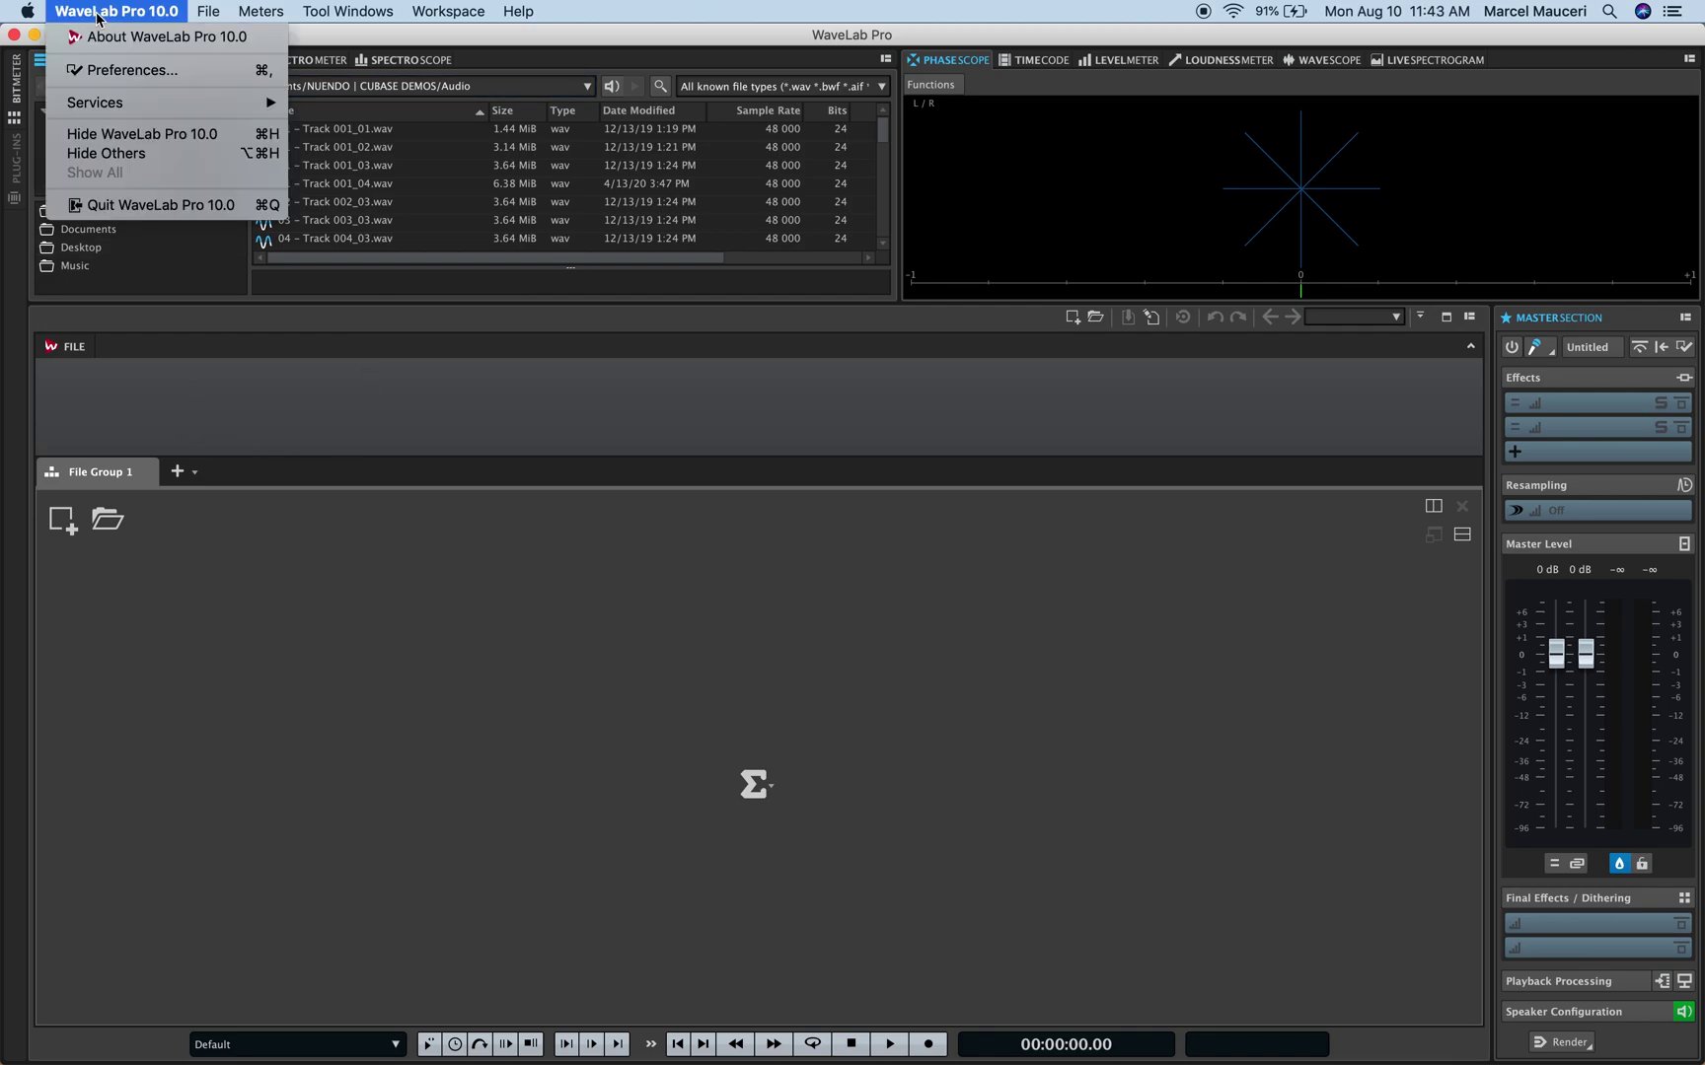
click(99, 69)
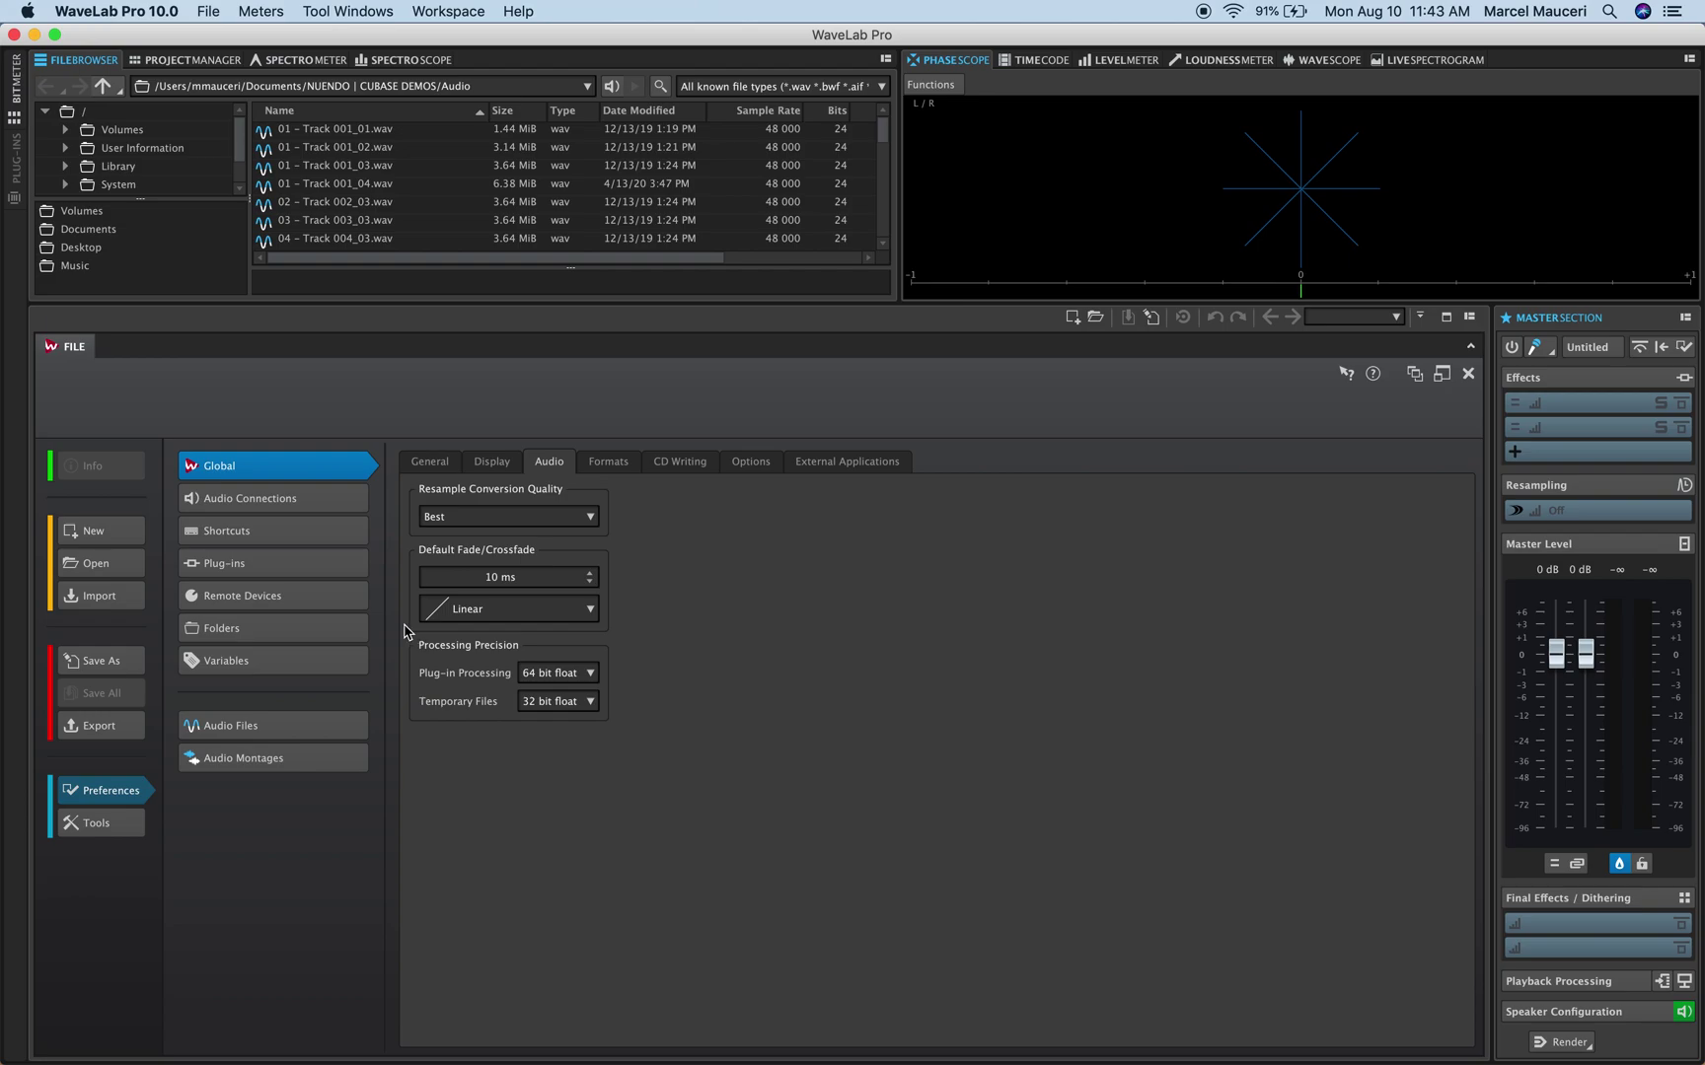
click(210, 13)
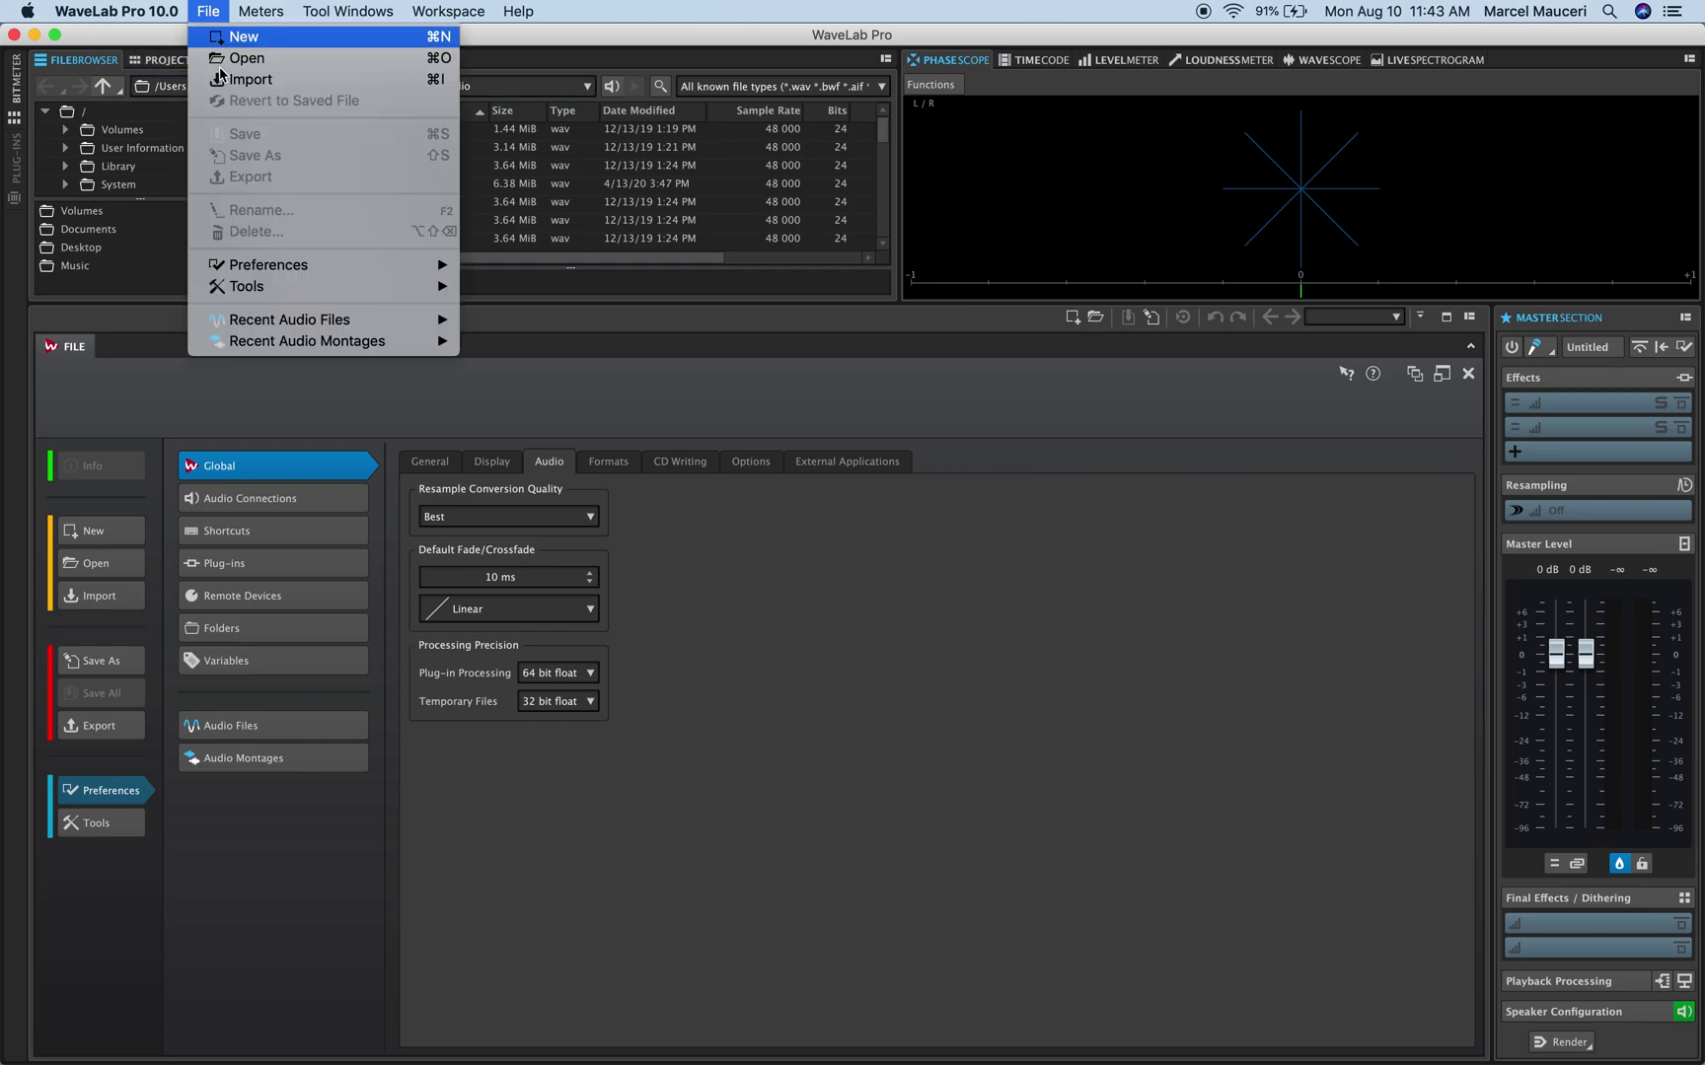
mouse_move(263, 272)
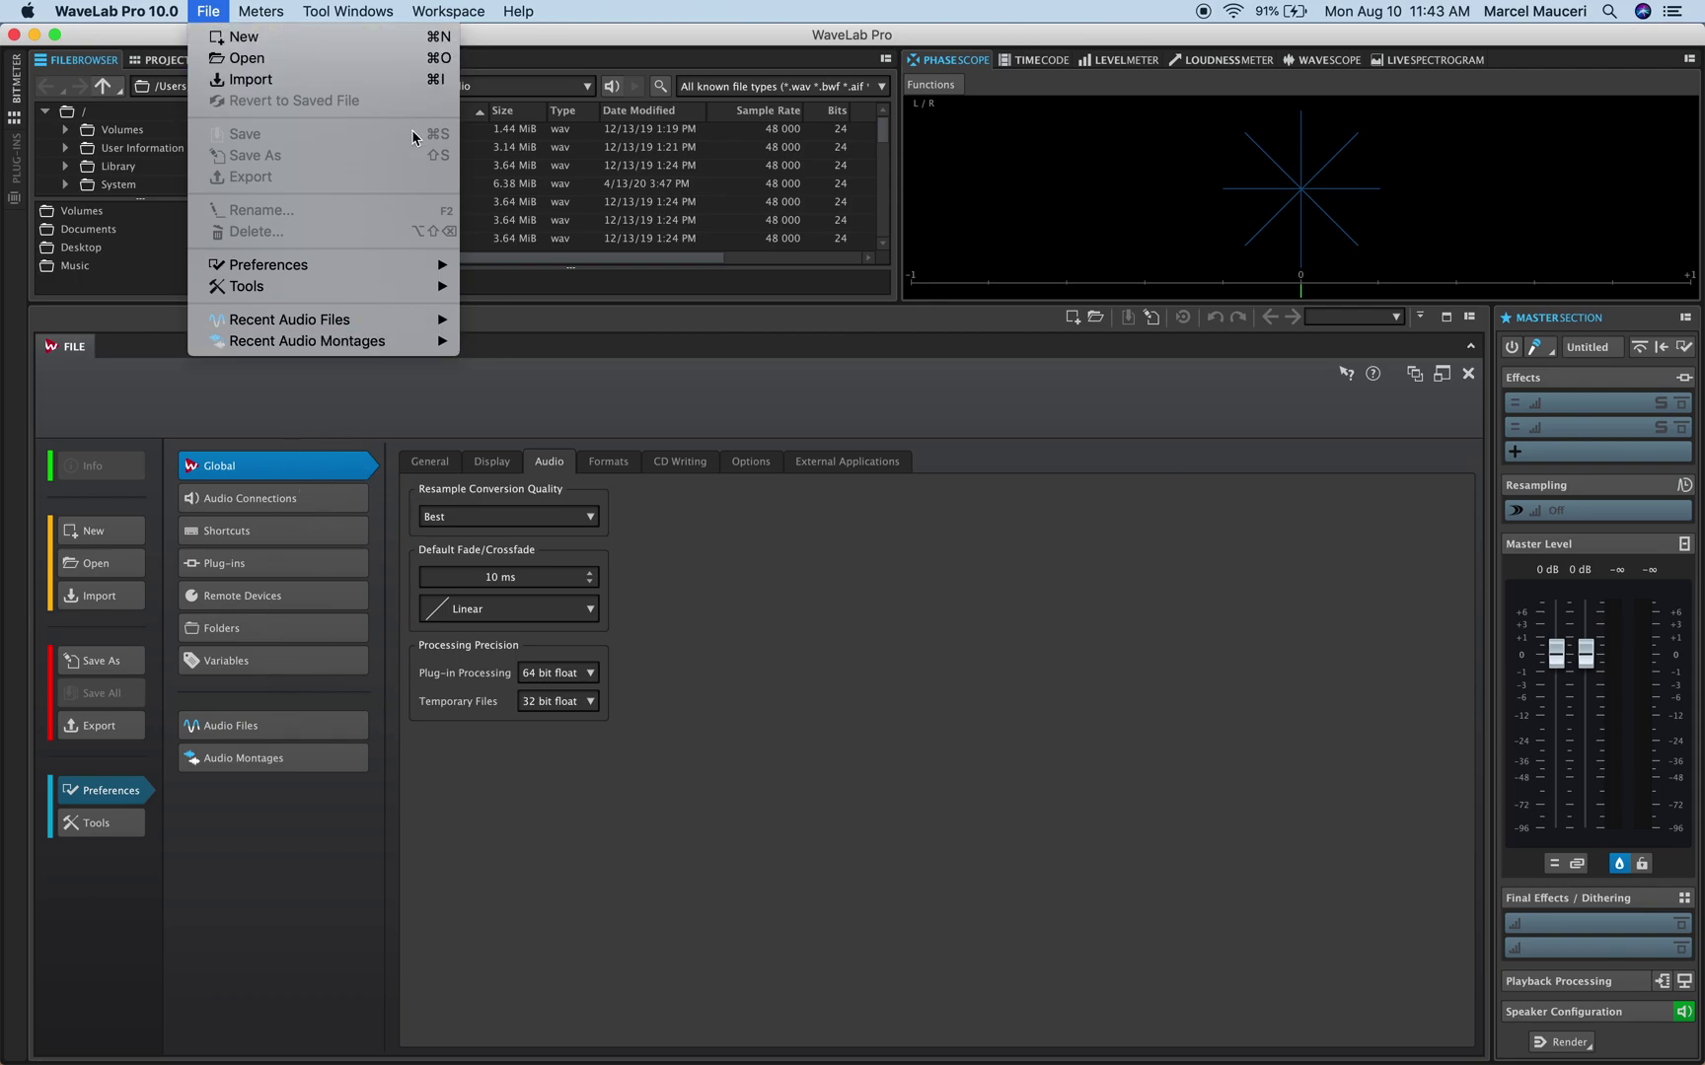
mouse_move(426, 268)
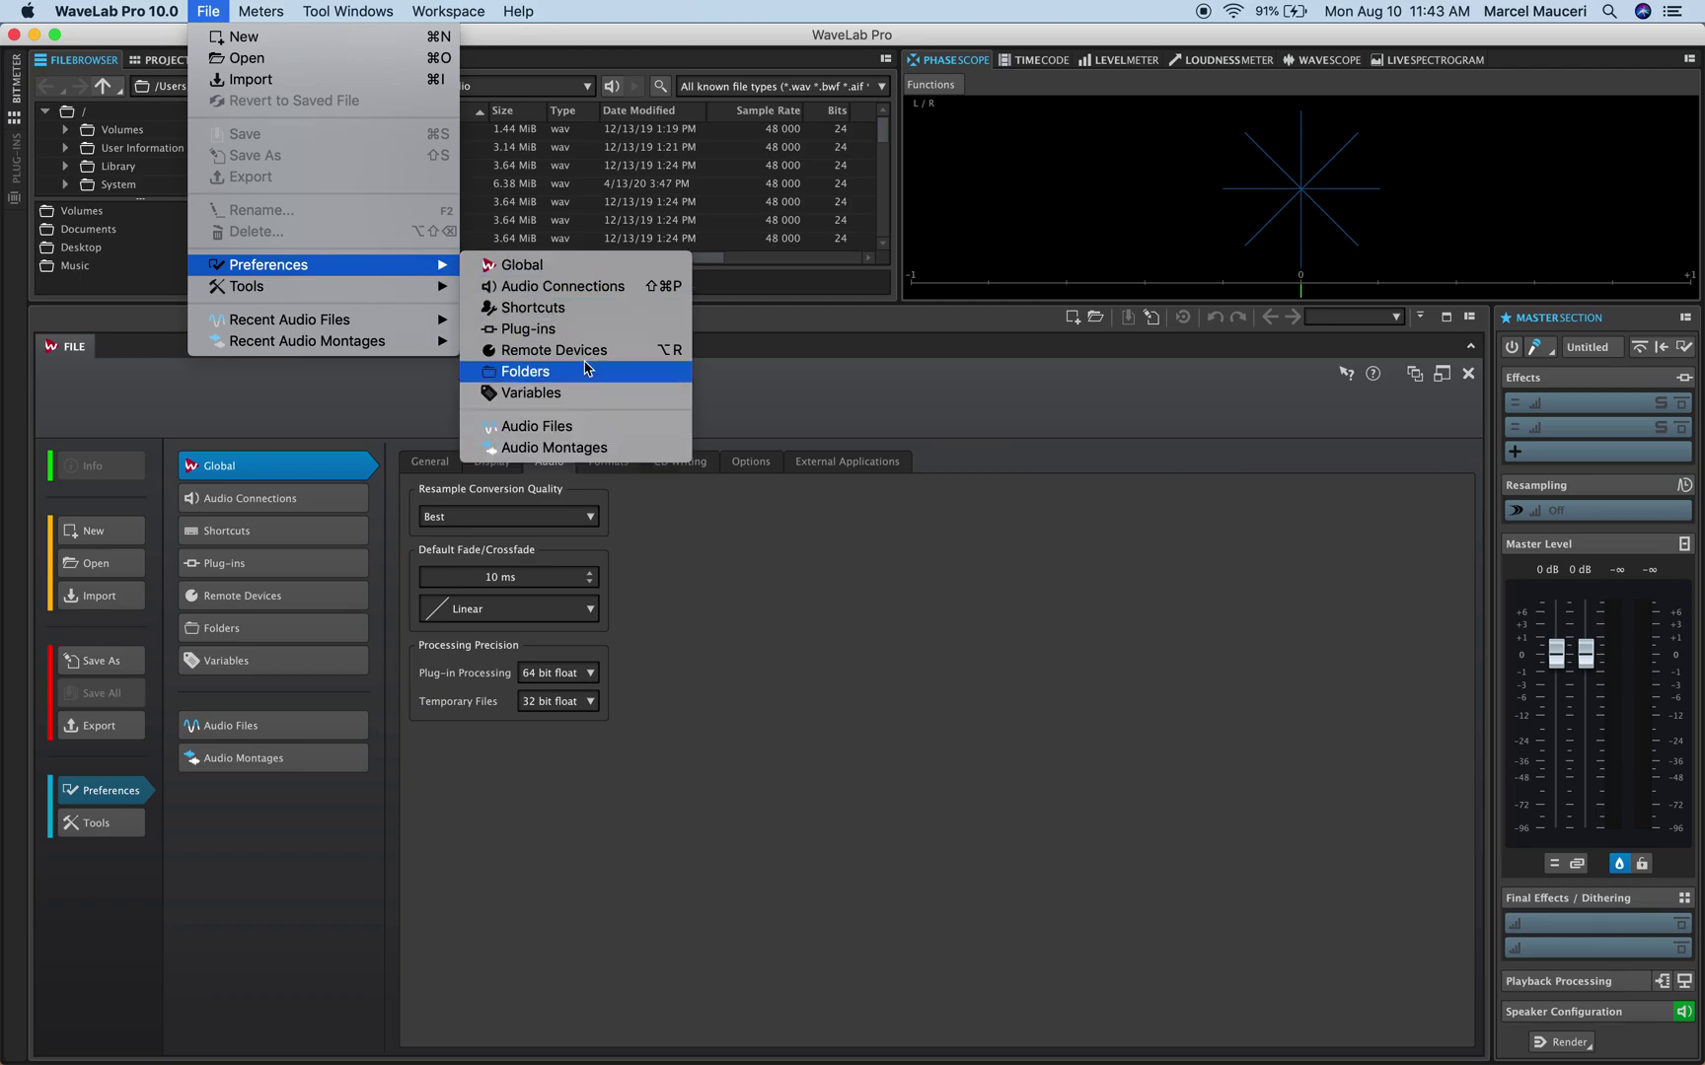
click(586, 293)
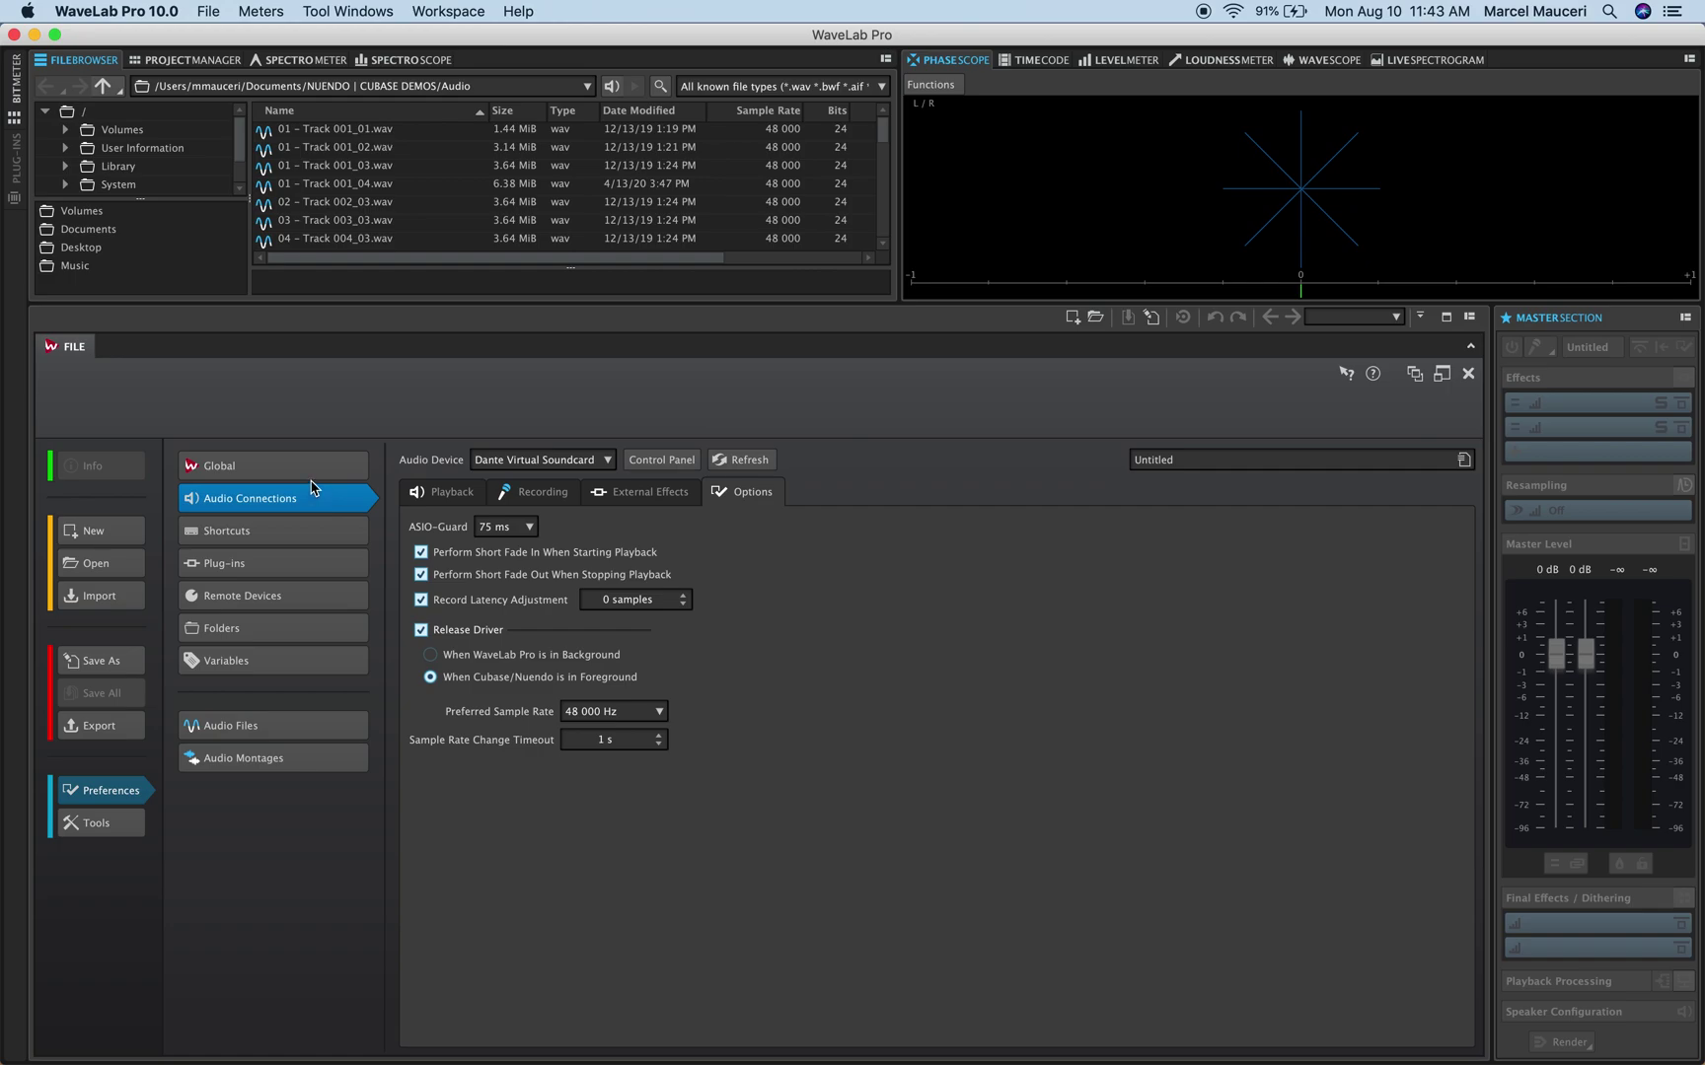
Browse the Global, Audio Connections and Plug-ins preference pages, ending on Shortcuts
click(310, 467)
click(306, 497)
click(306, 531)
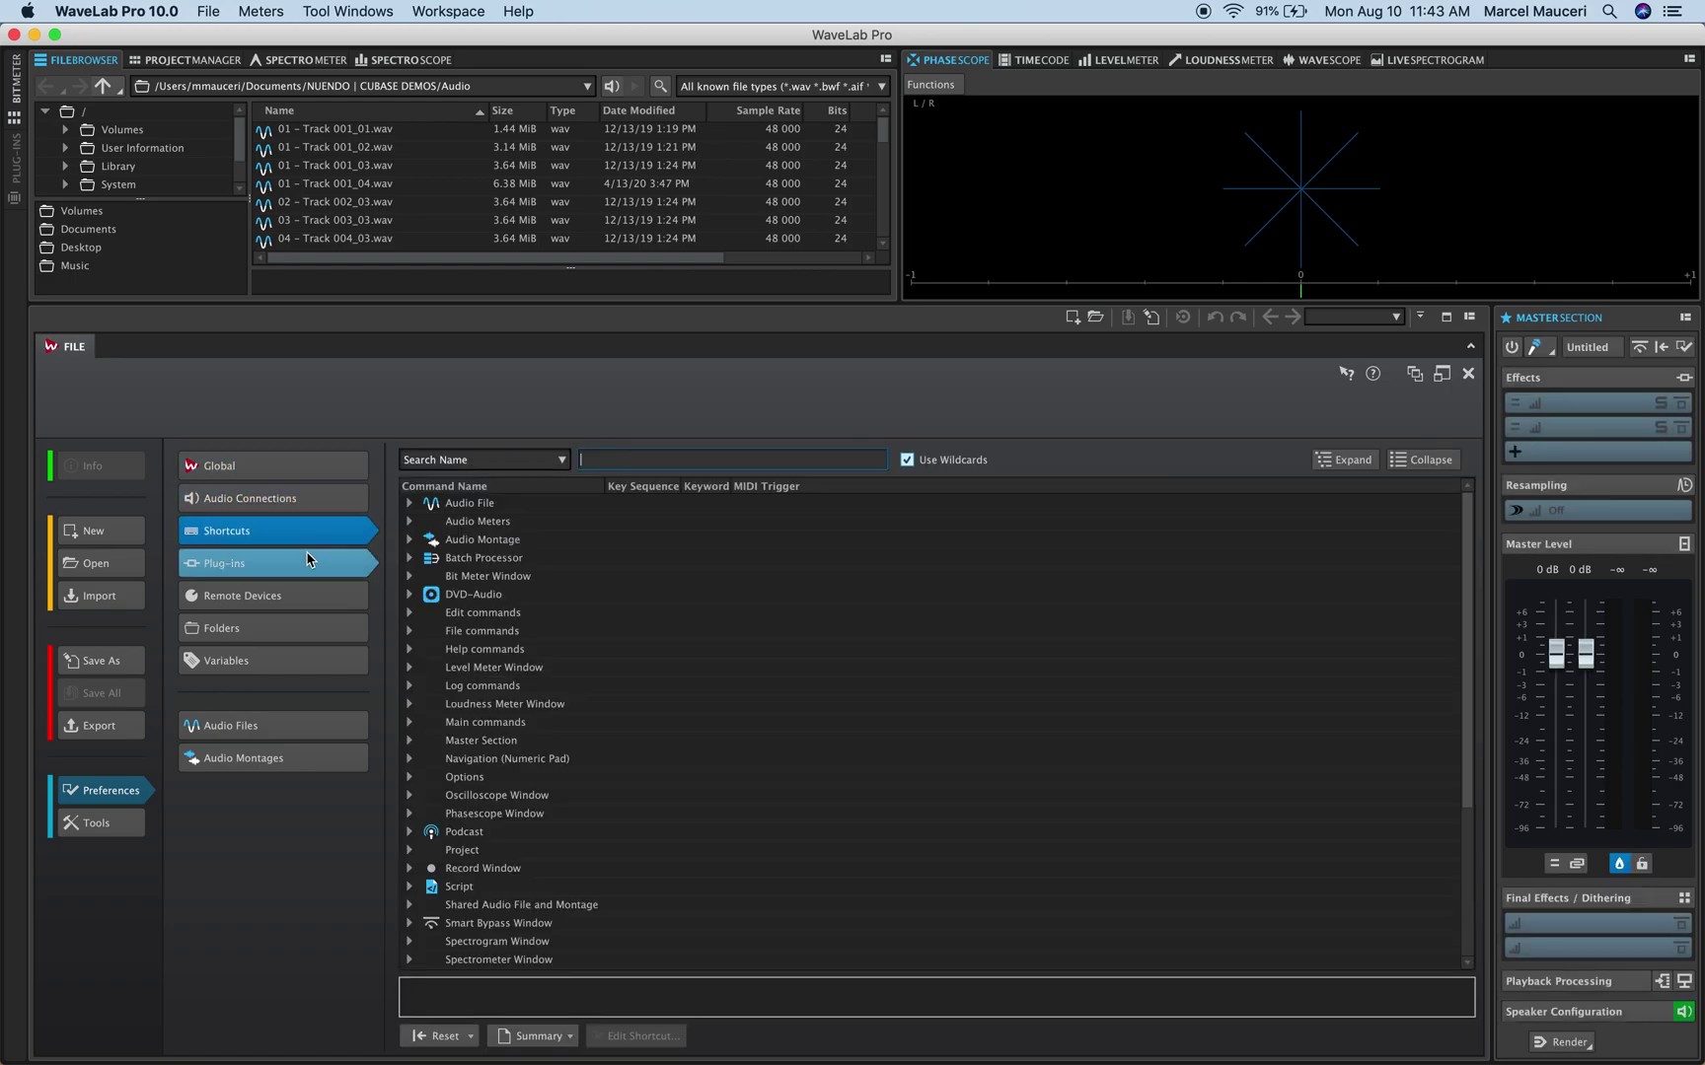
click(310, 560)
click(308, 533)
click(211, 12)
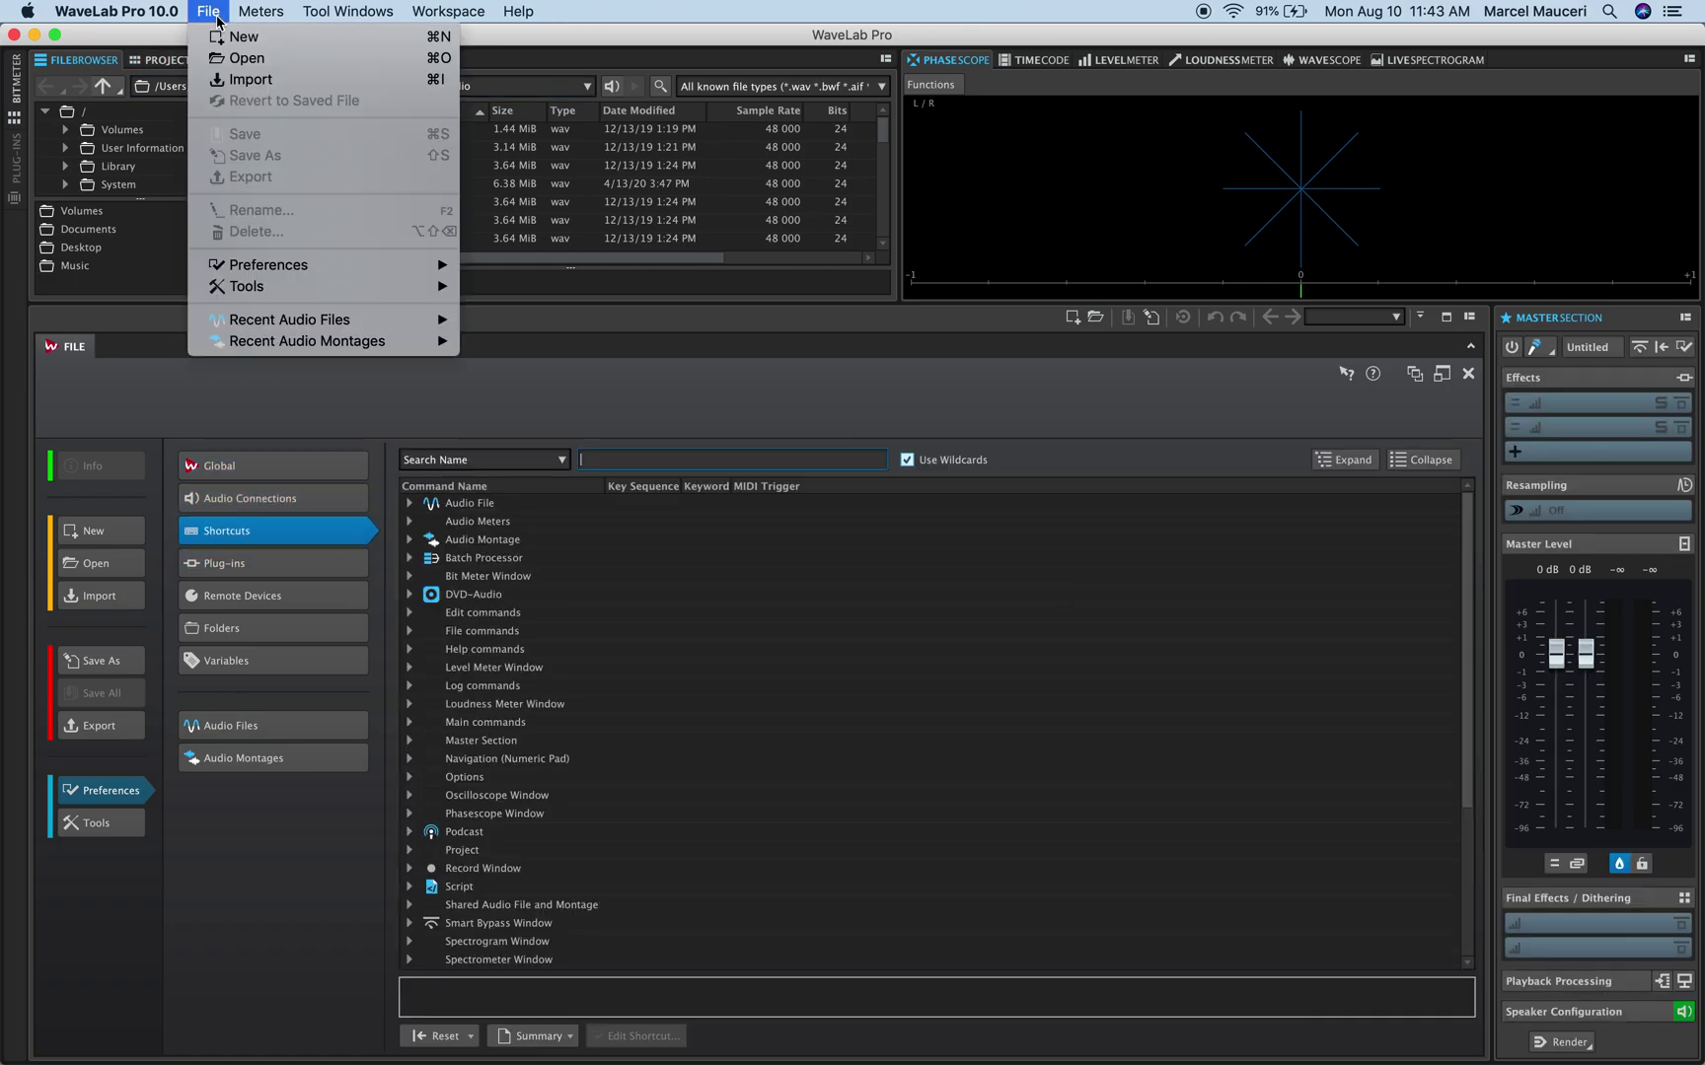
mouse_move(375, 265)
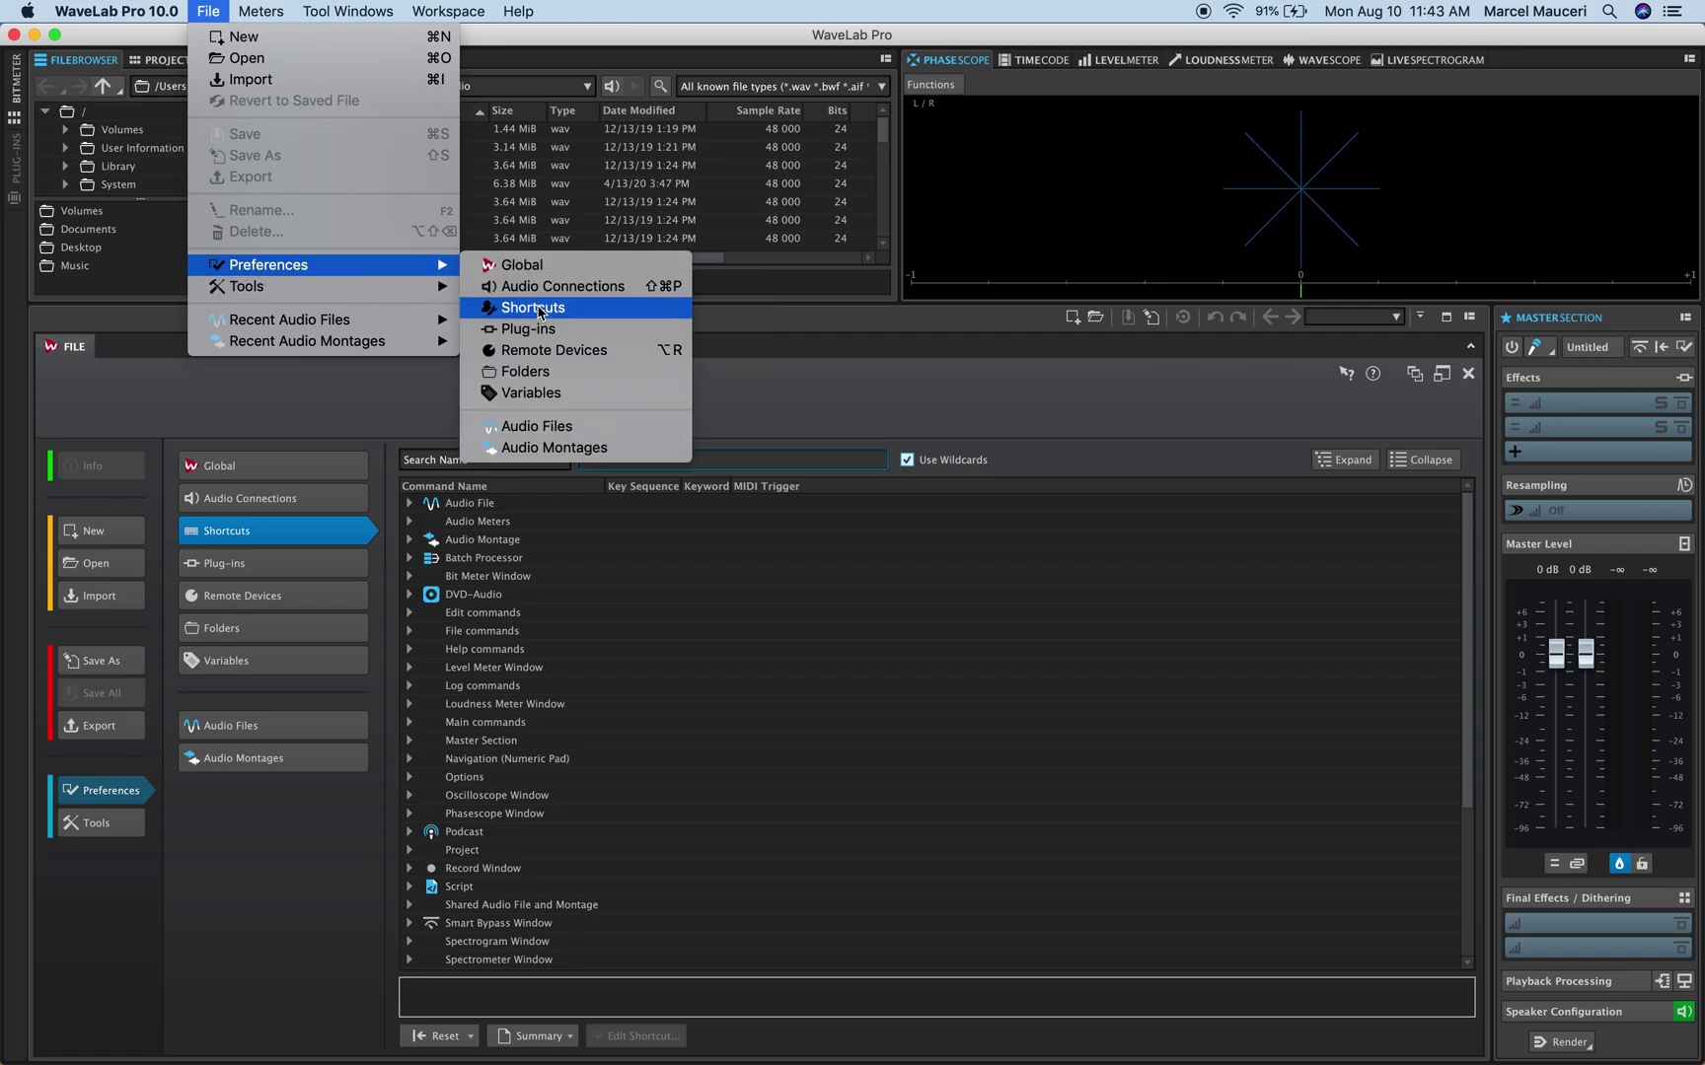
click(312, 407)
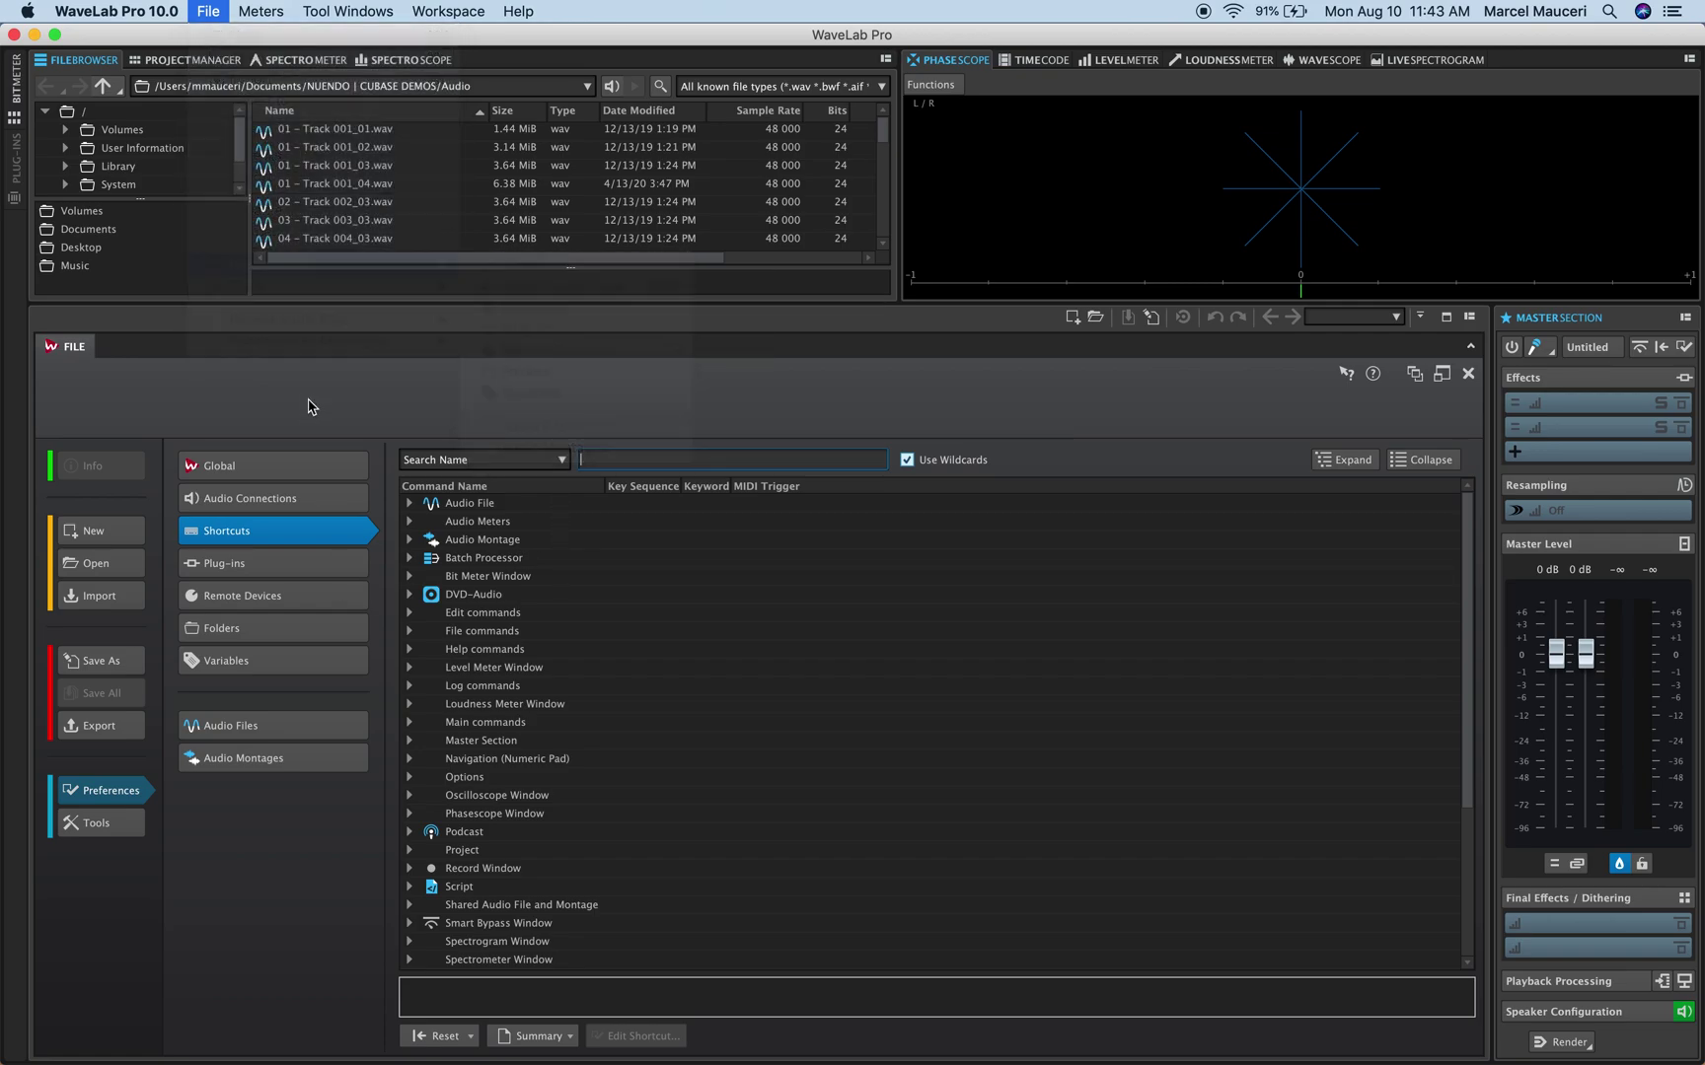
Show Global audio preferences and confirm resample conversion quality stays Best
click(289, 463)
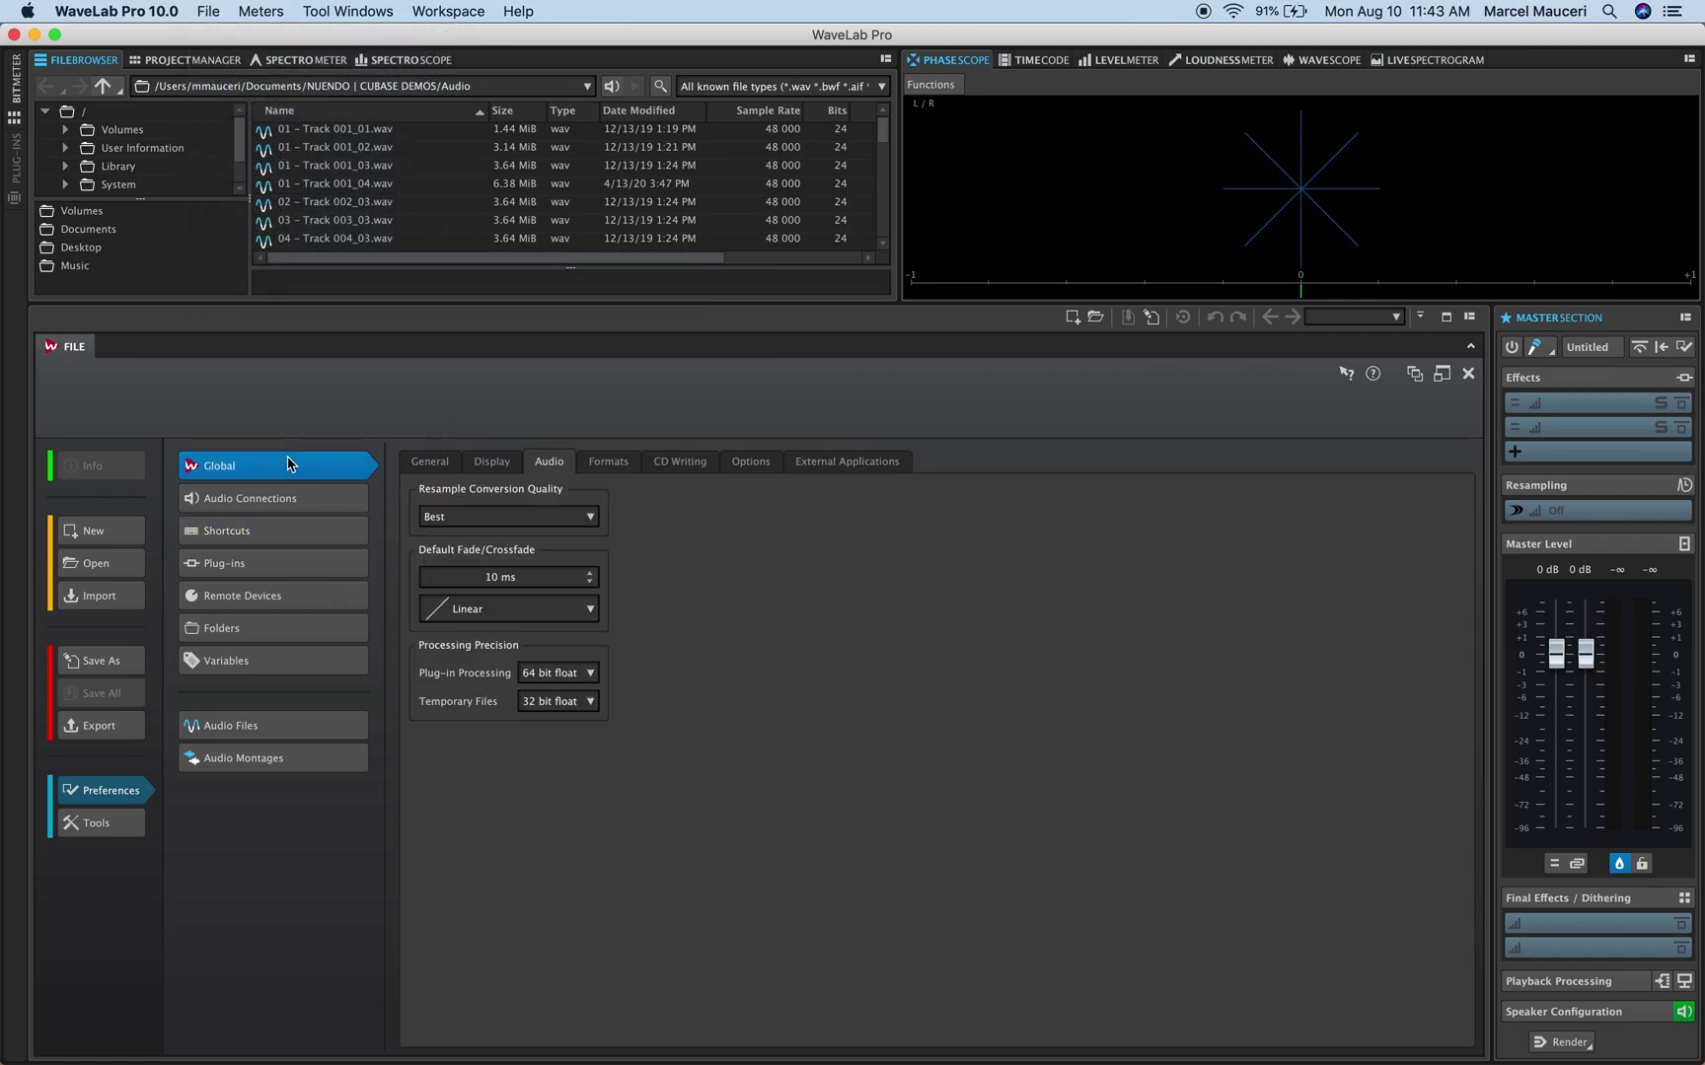
click(599, 518)
click(681, 540)
click(589, 517)
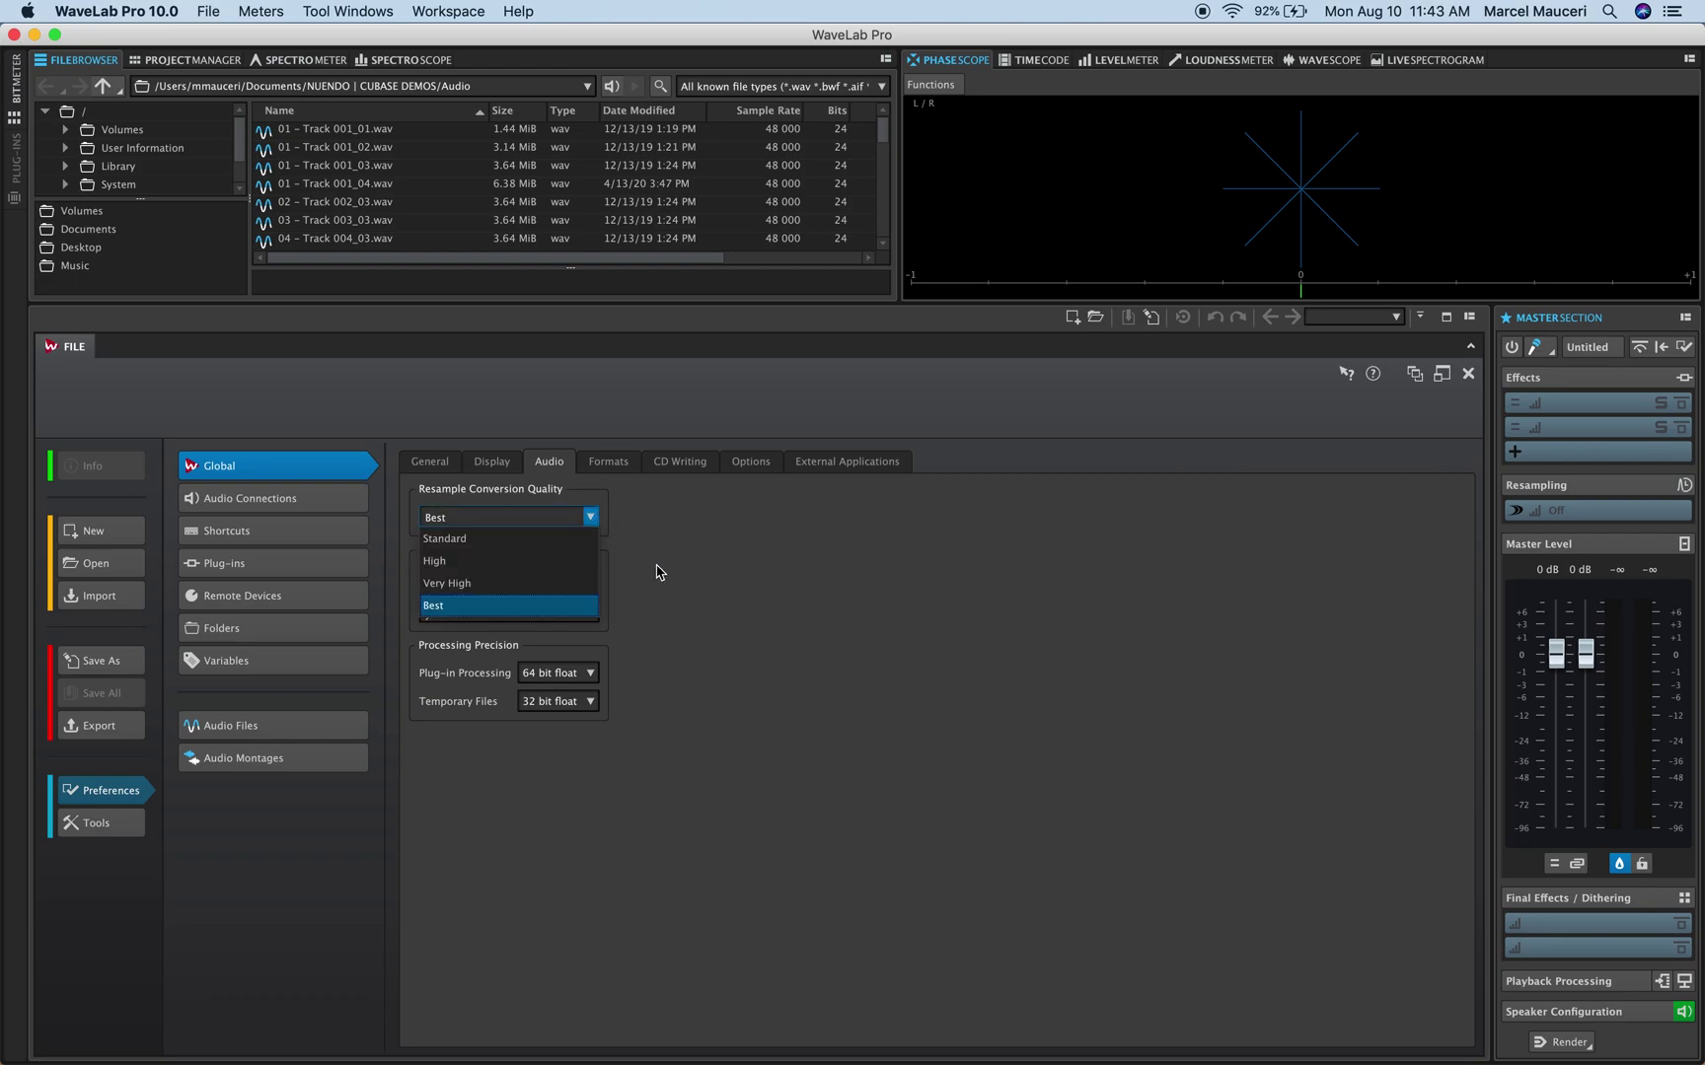
click(669, 575)
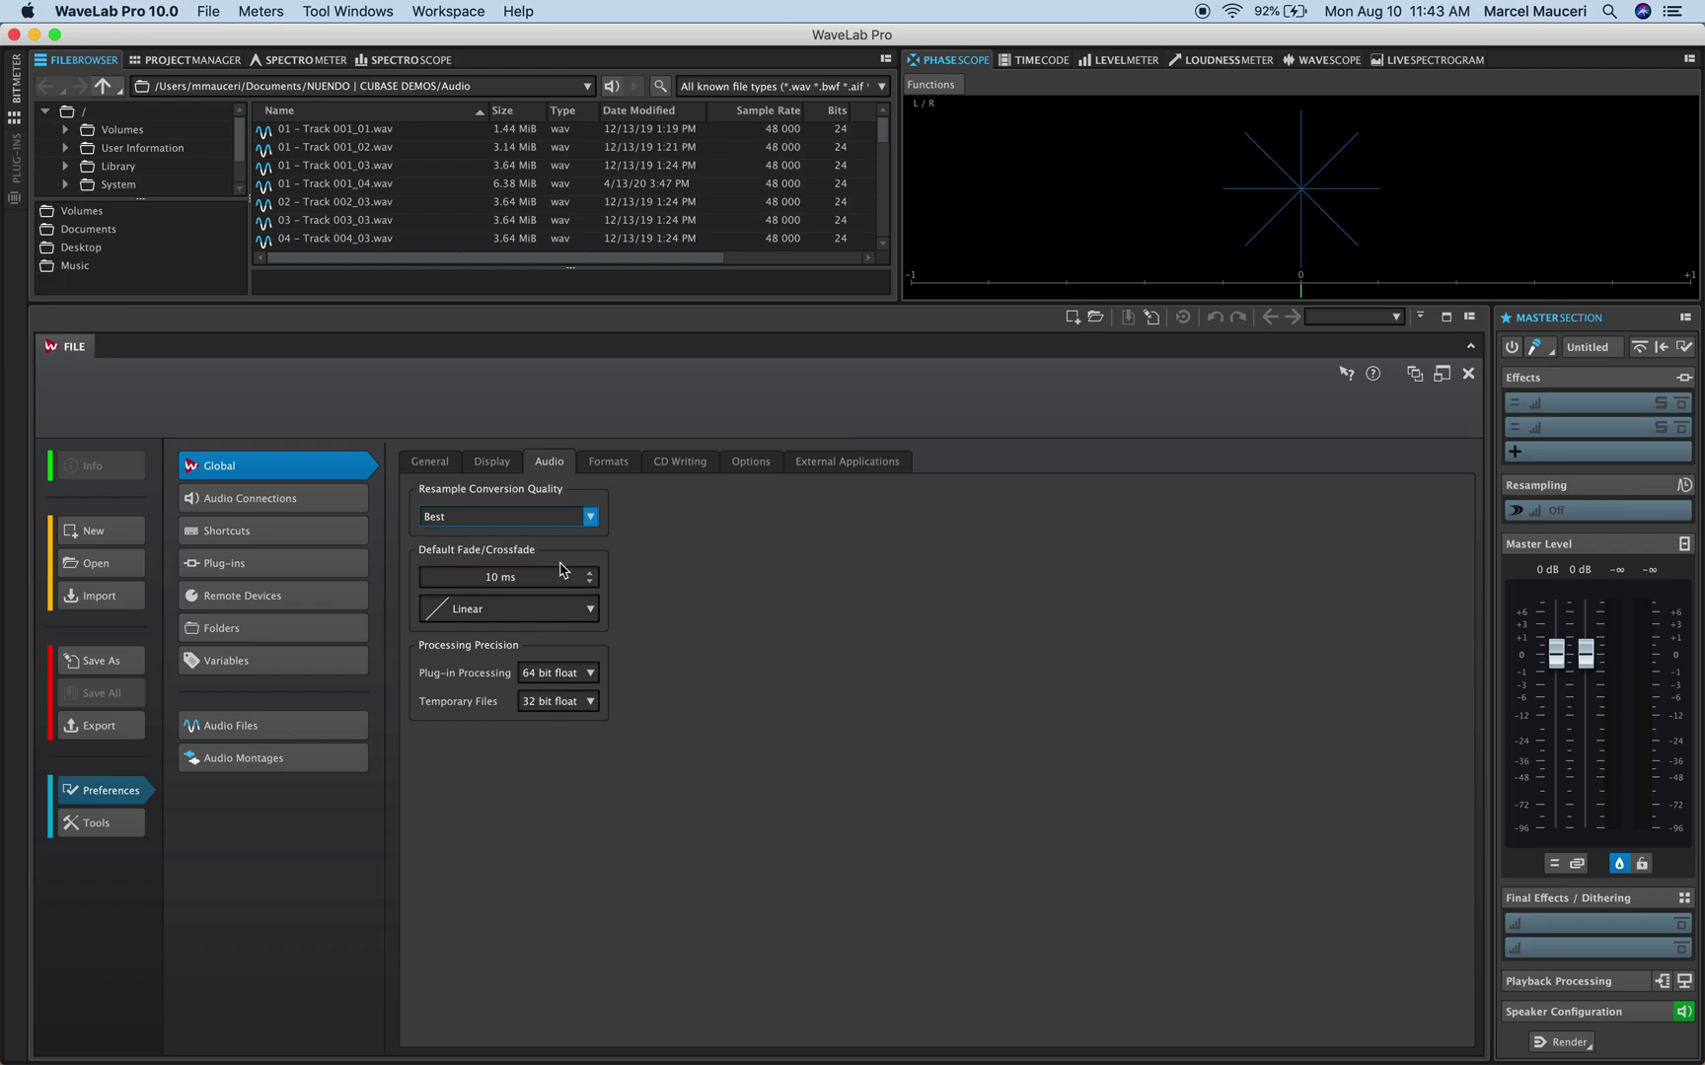
Keep Linear default fades and 64 bit float plug-in precision, then return to Audio Connections
click(590, 609)
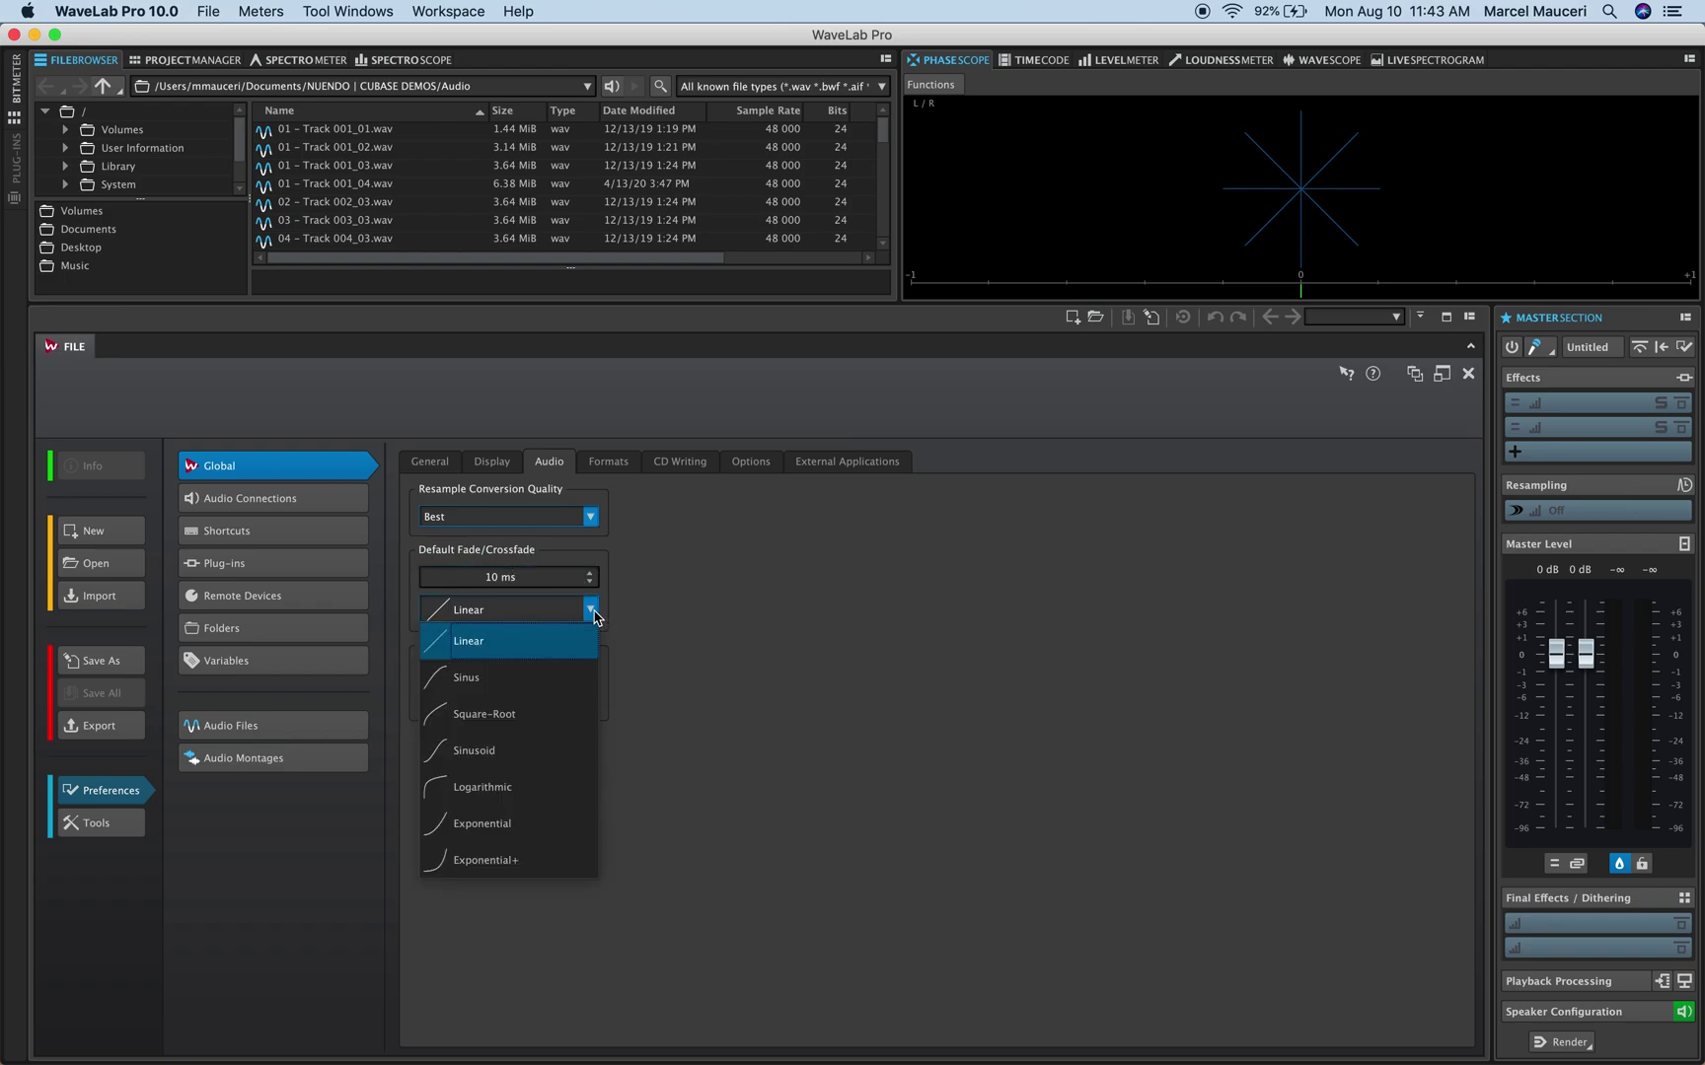
click(687, 625)
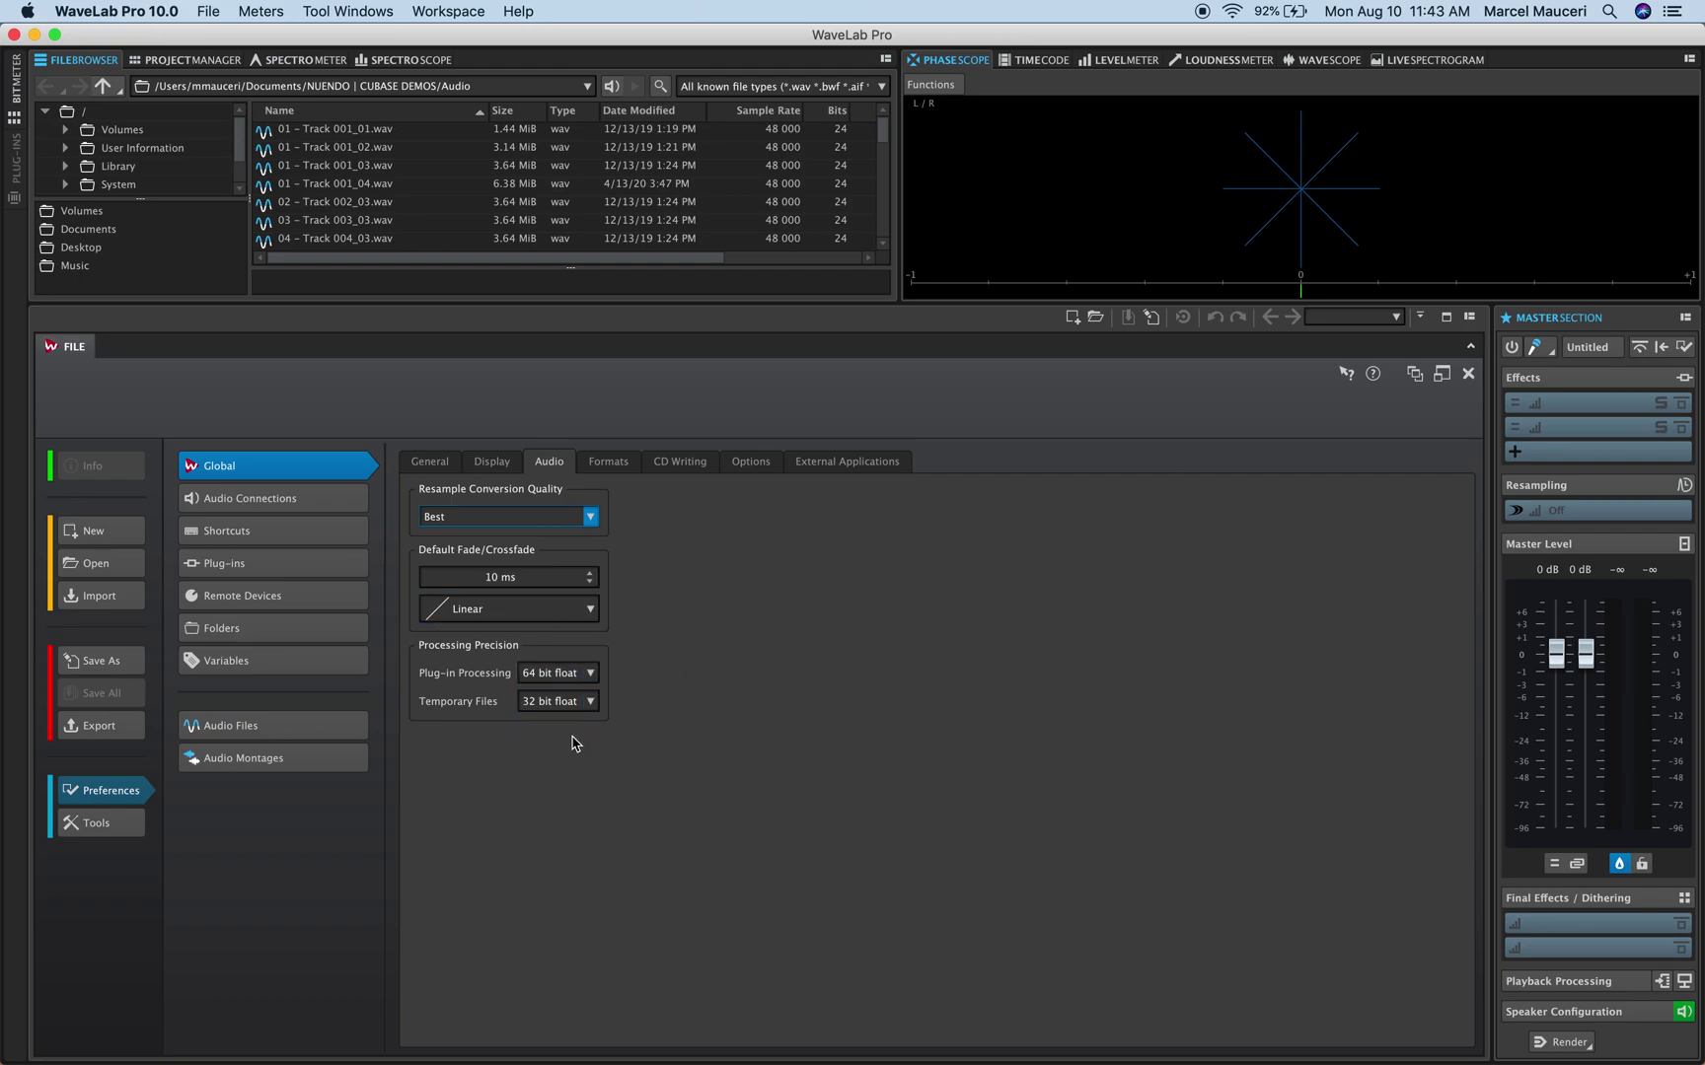
click(591, 675)
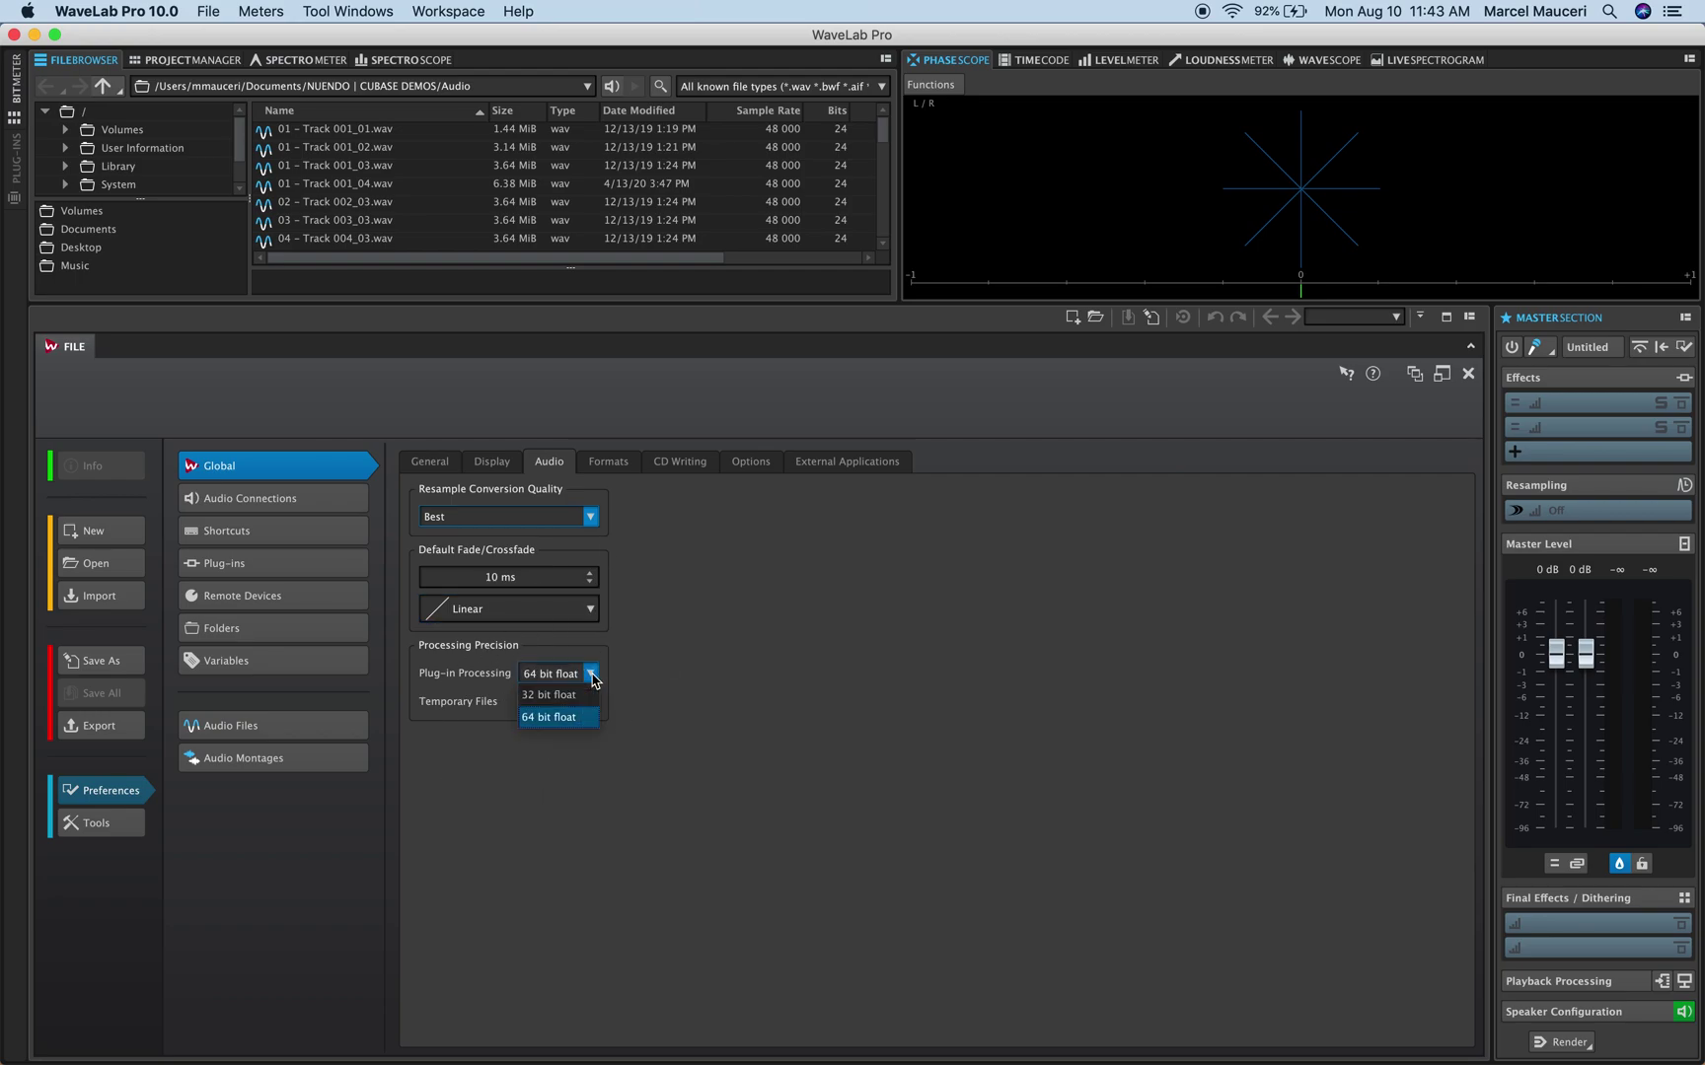
click(641, 681)
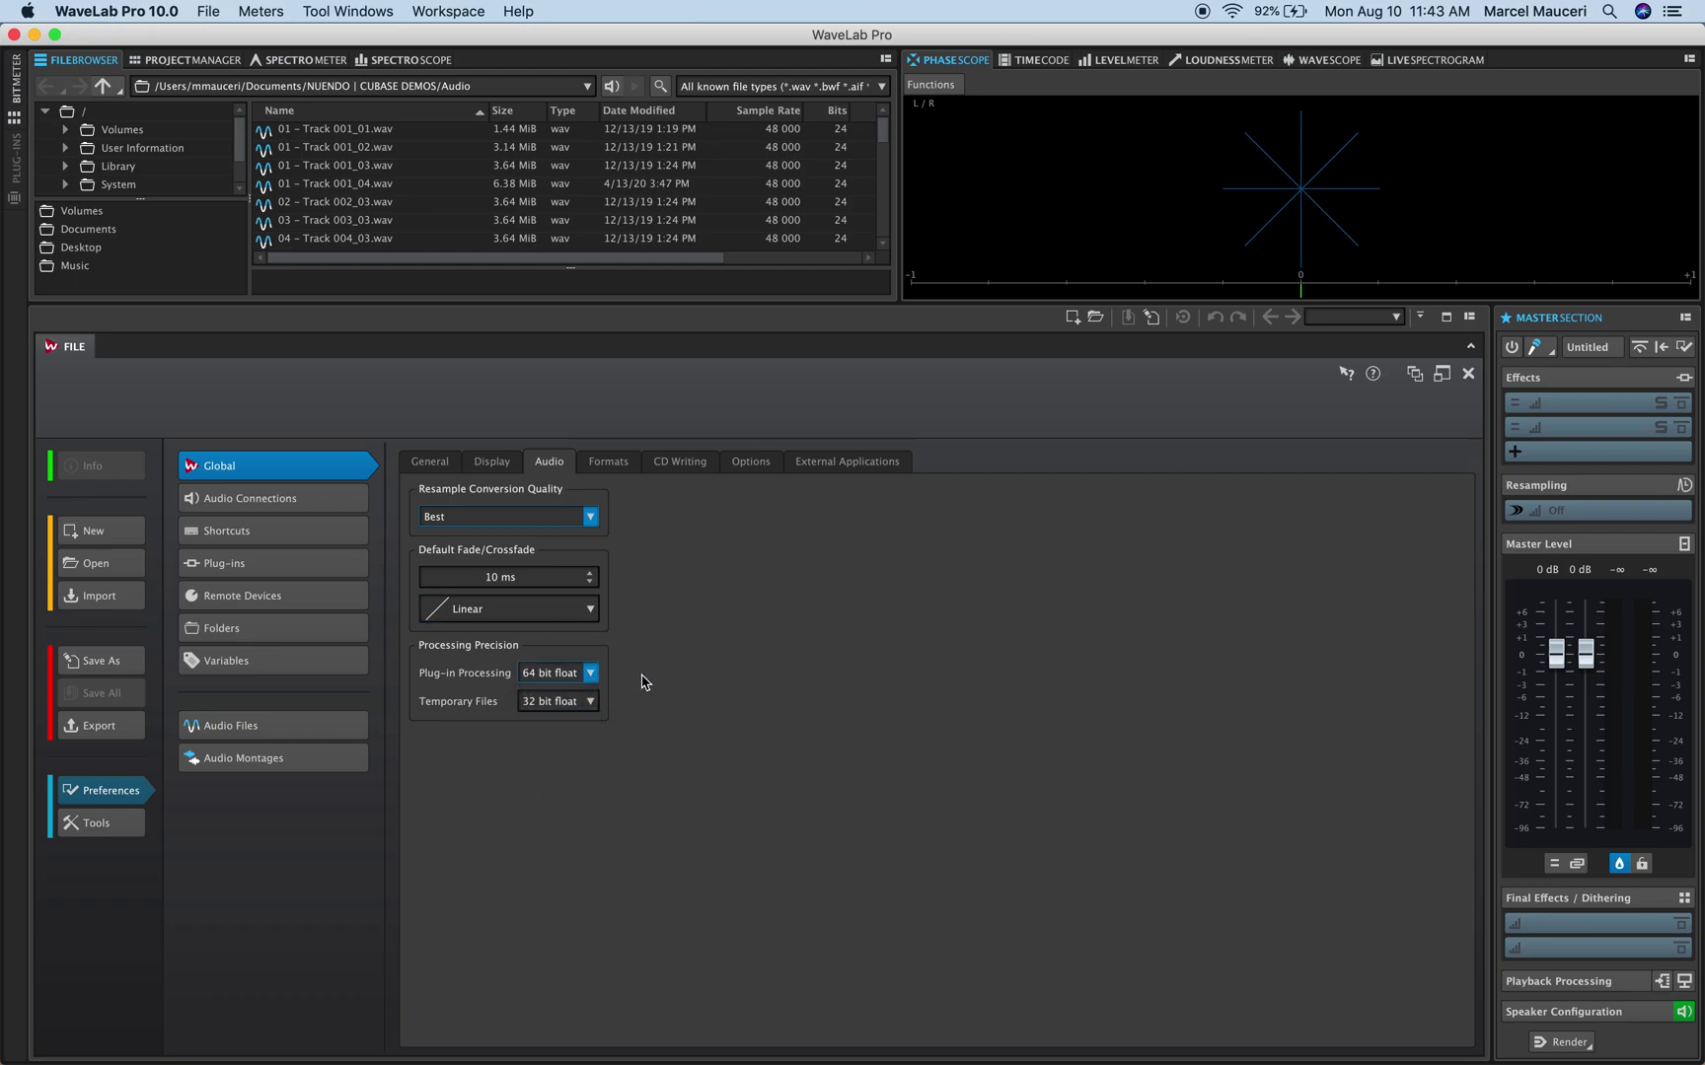
click(276, 507)
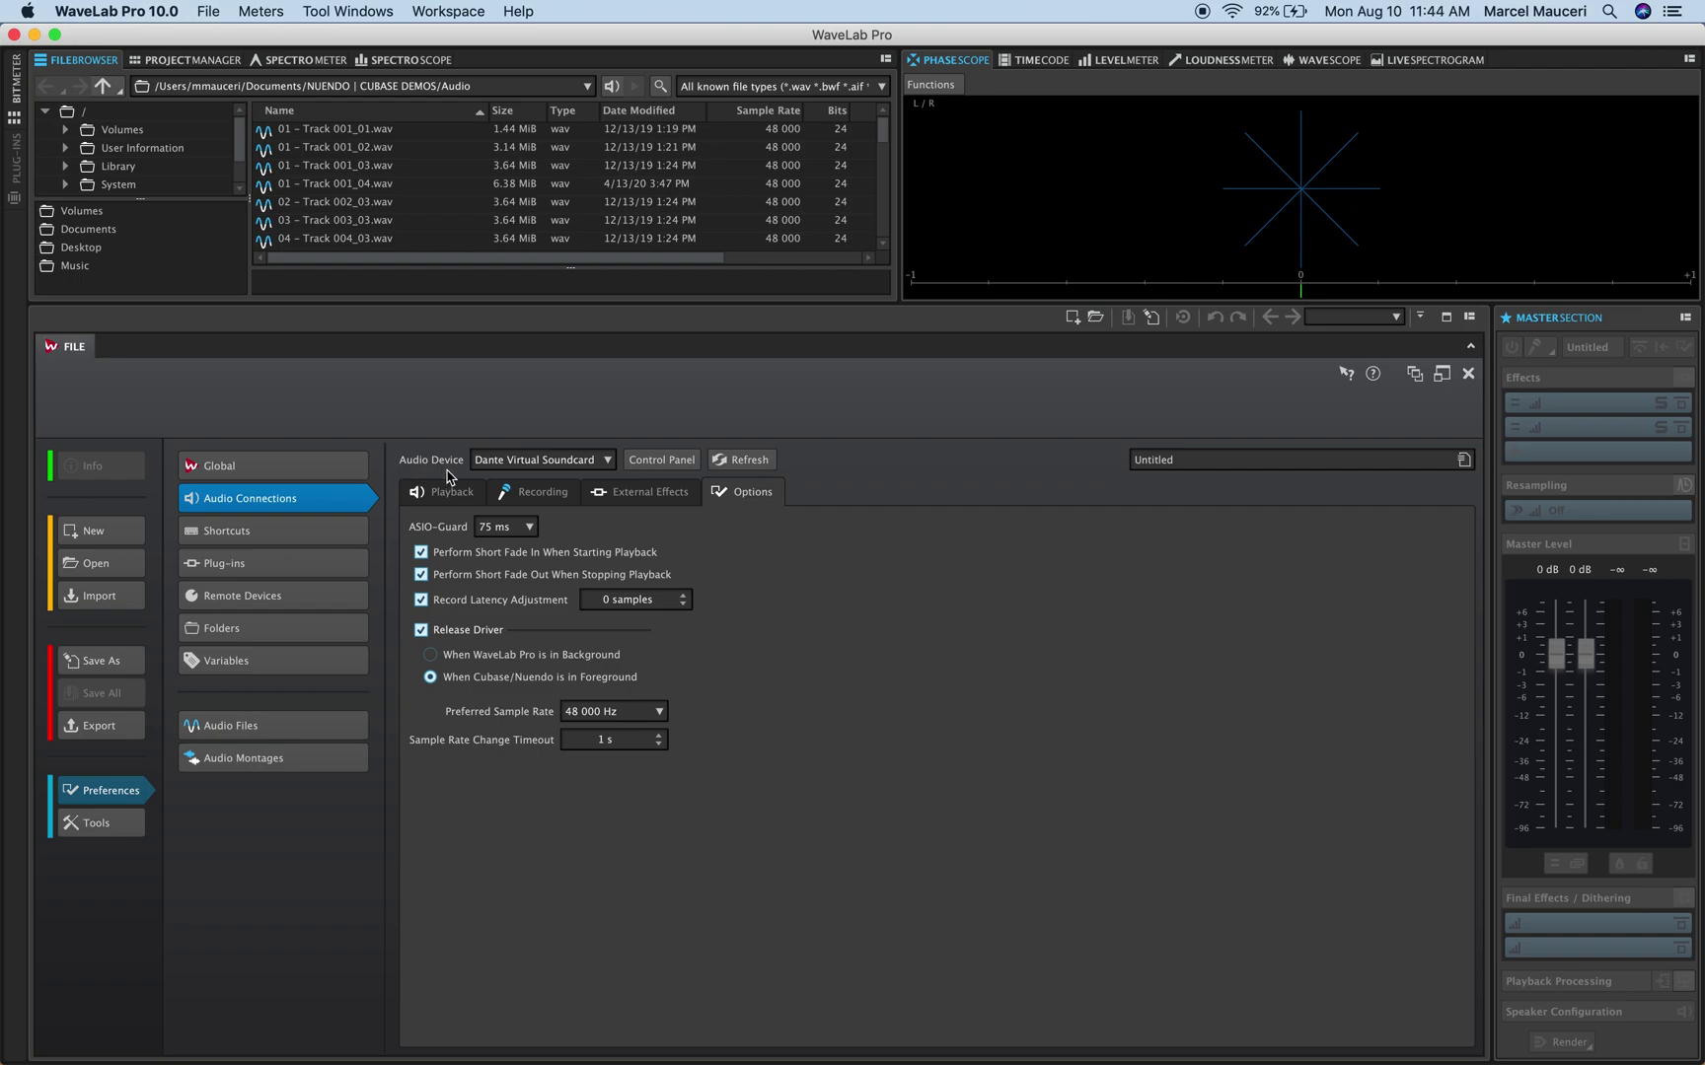
Keep Dante Virtual Soundcard as the device, check its 256-sample buffer, and show playback routing
click(609, 462)
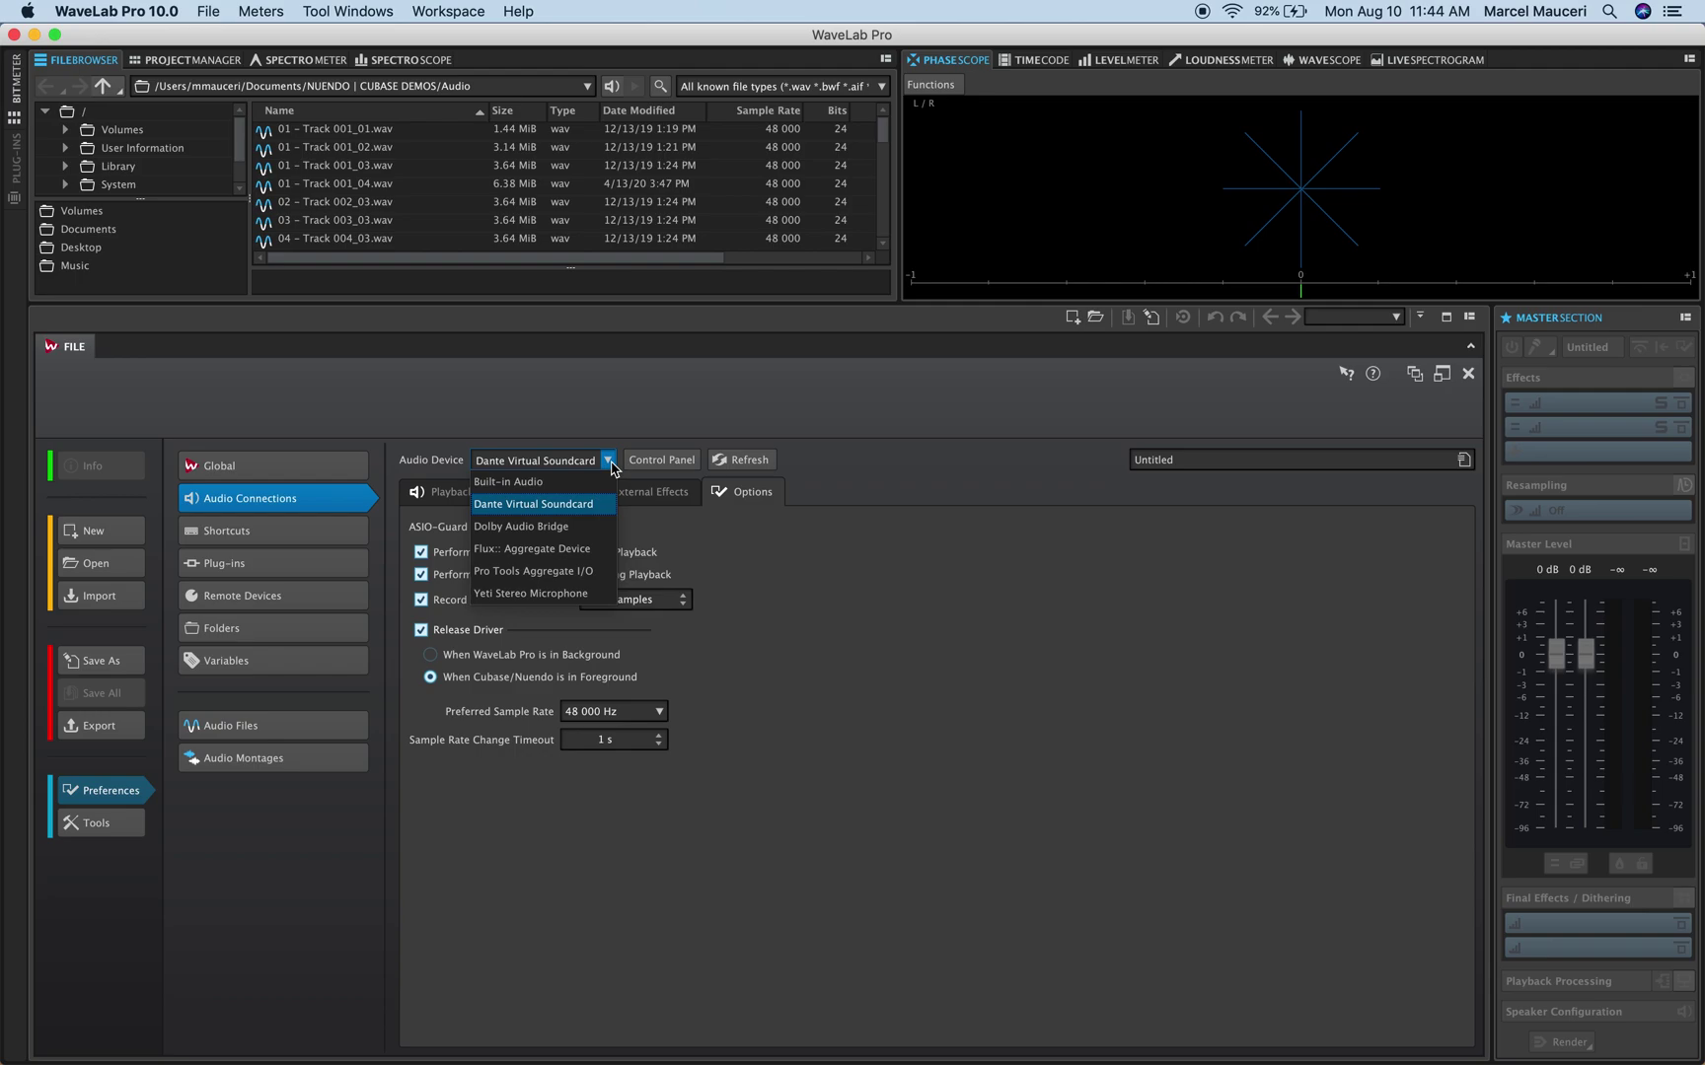
click(659, 460)
click(667, 462)
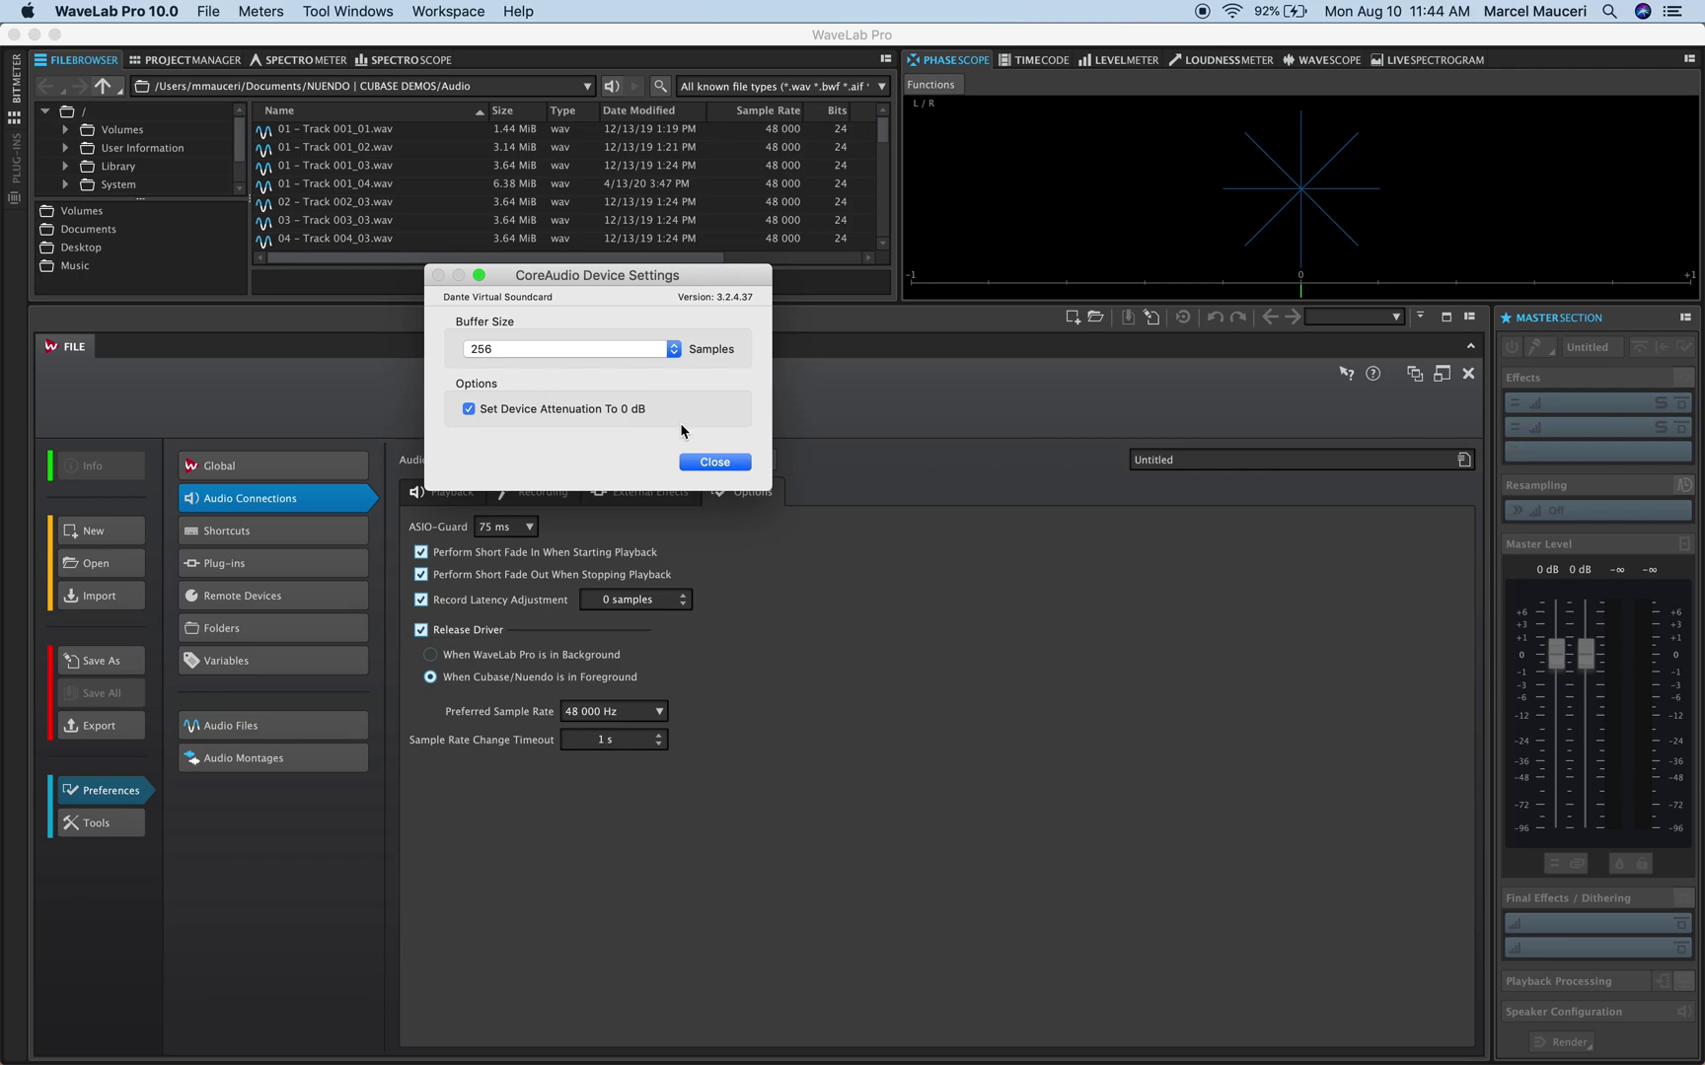
click(712, 463)
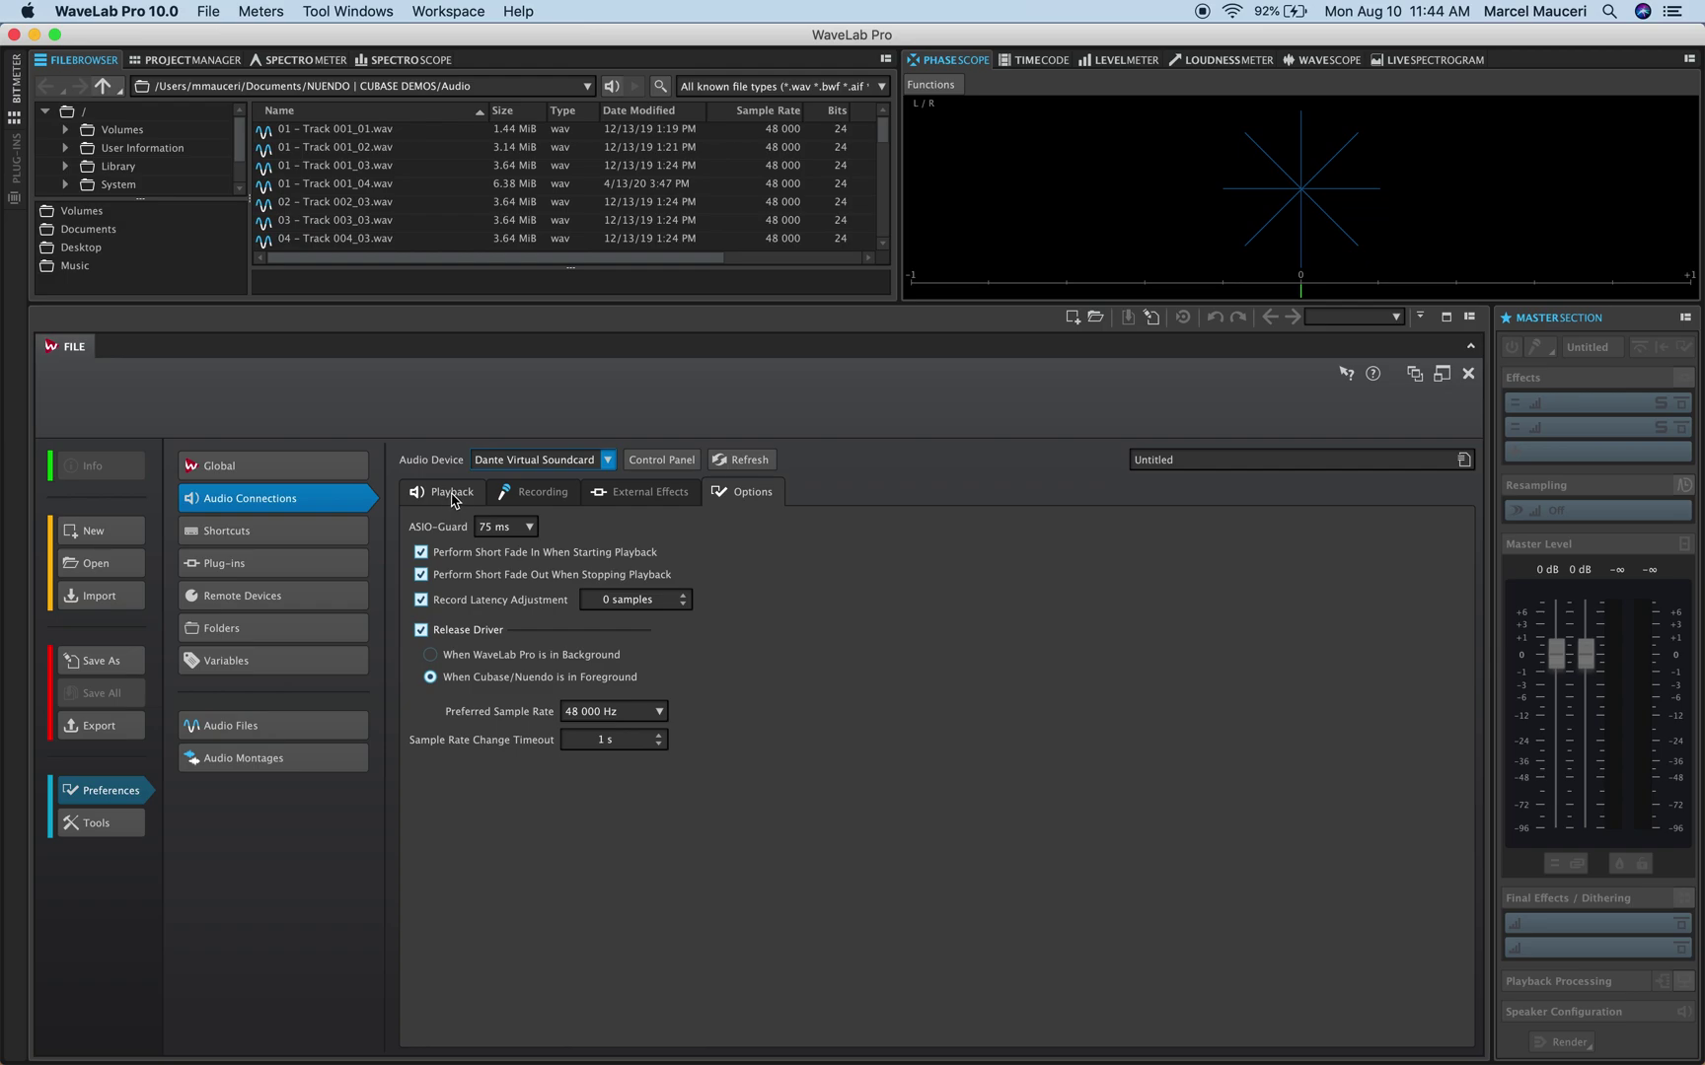
click(453, 494)
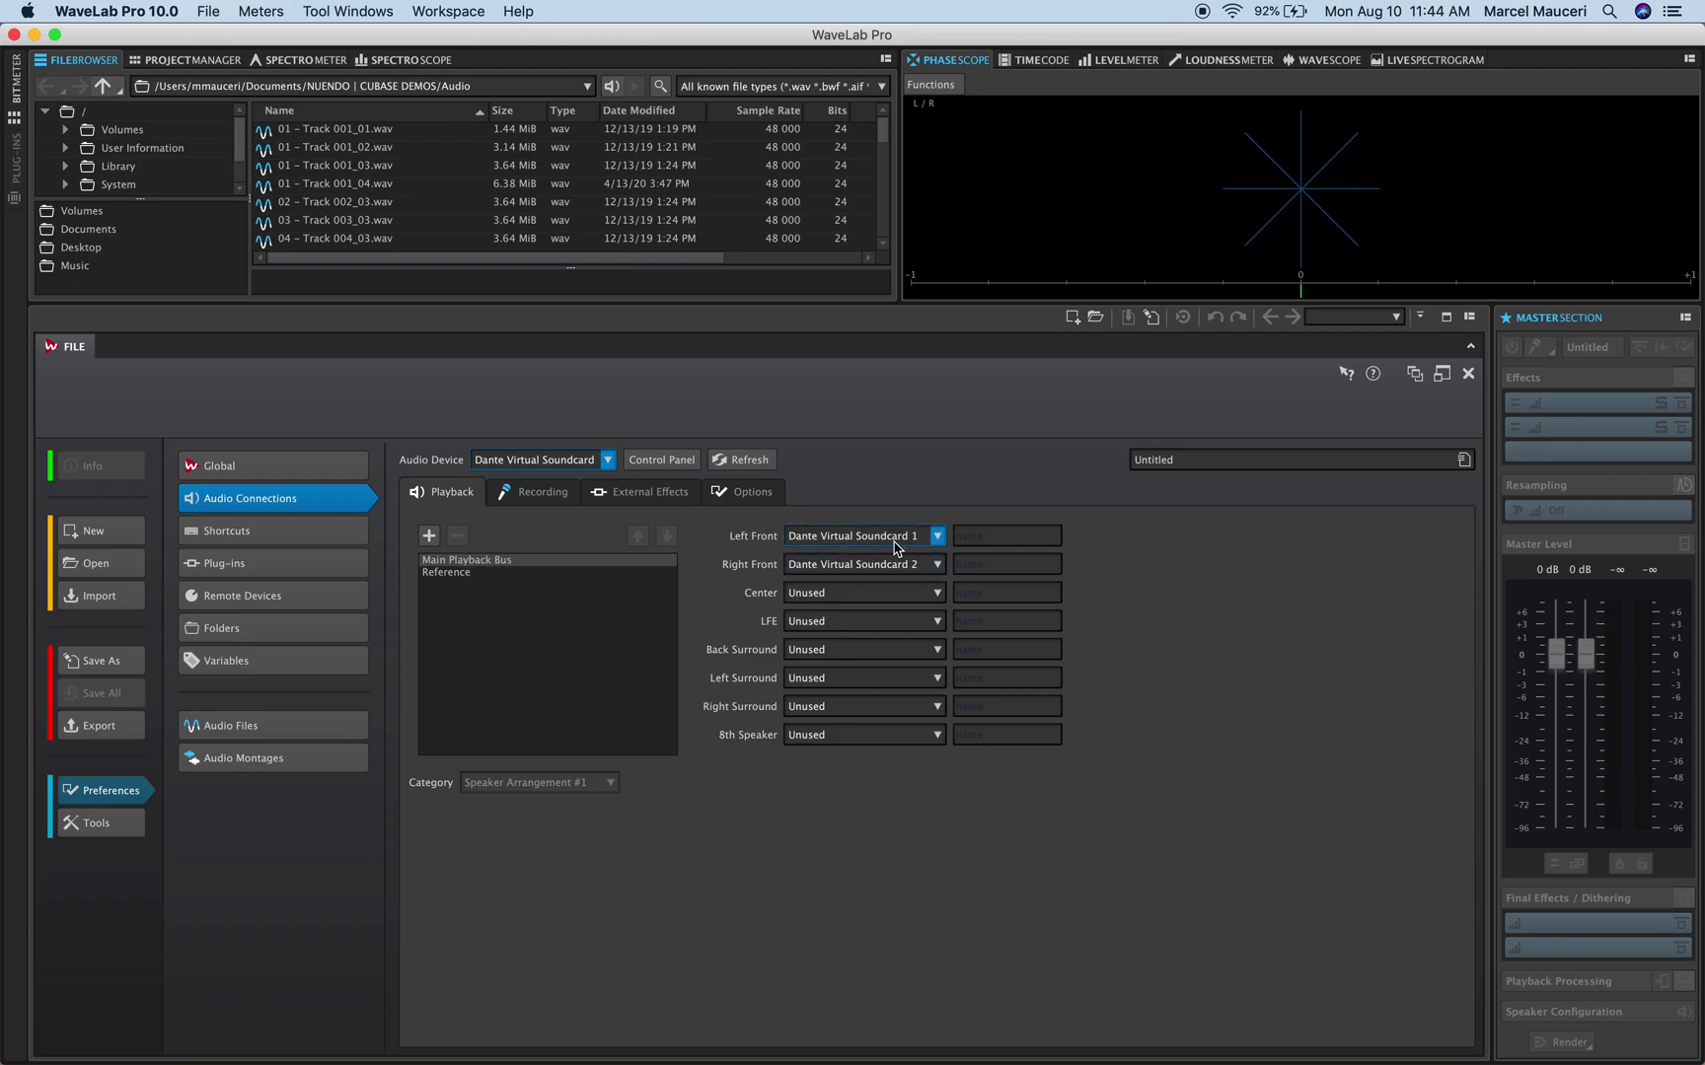
Select the Reference playback bus, keep its Reference Track category, and show the Recording routing
click(455, 576)
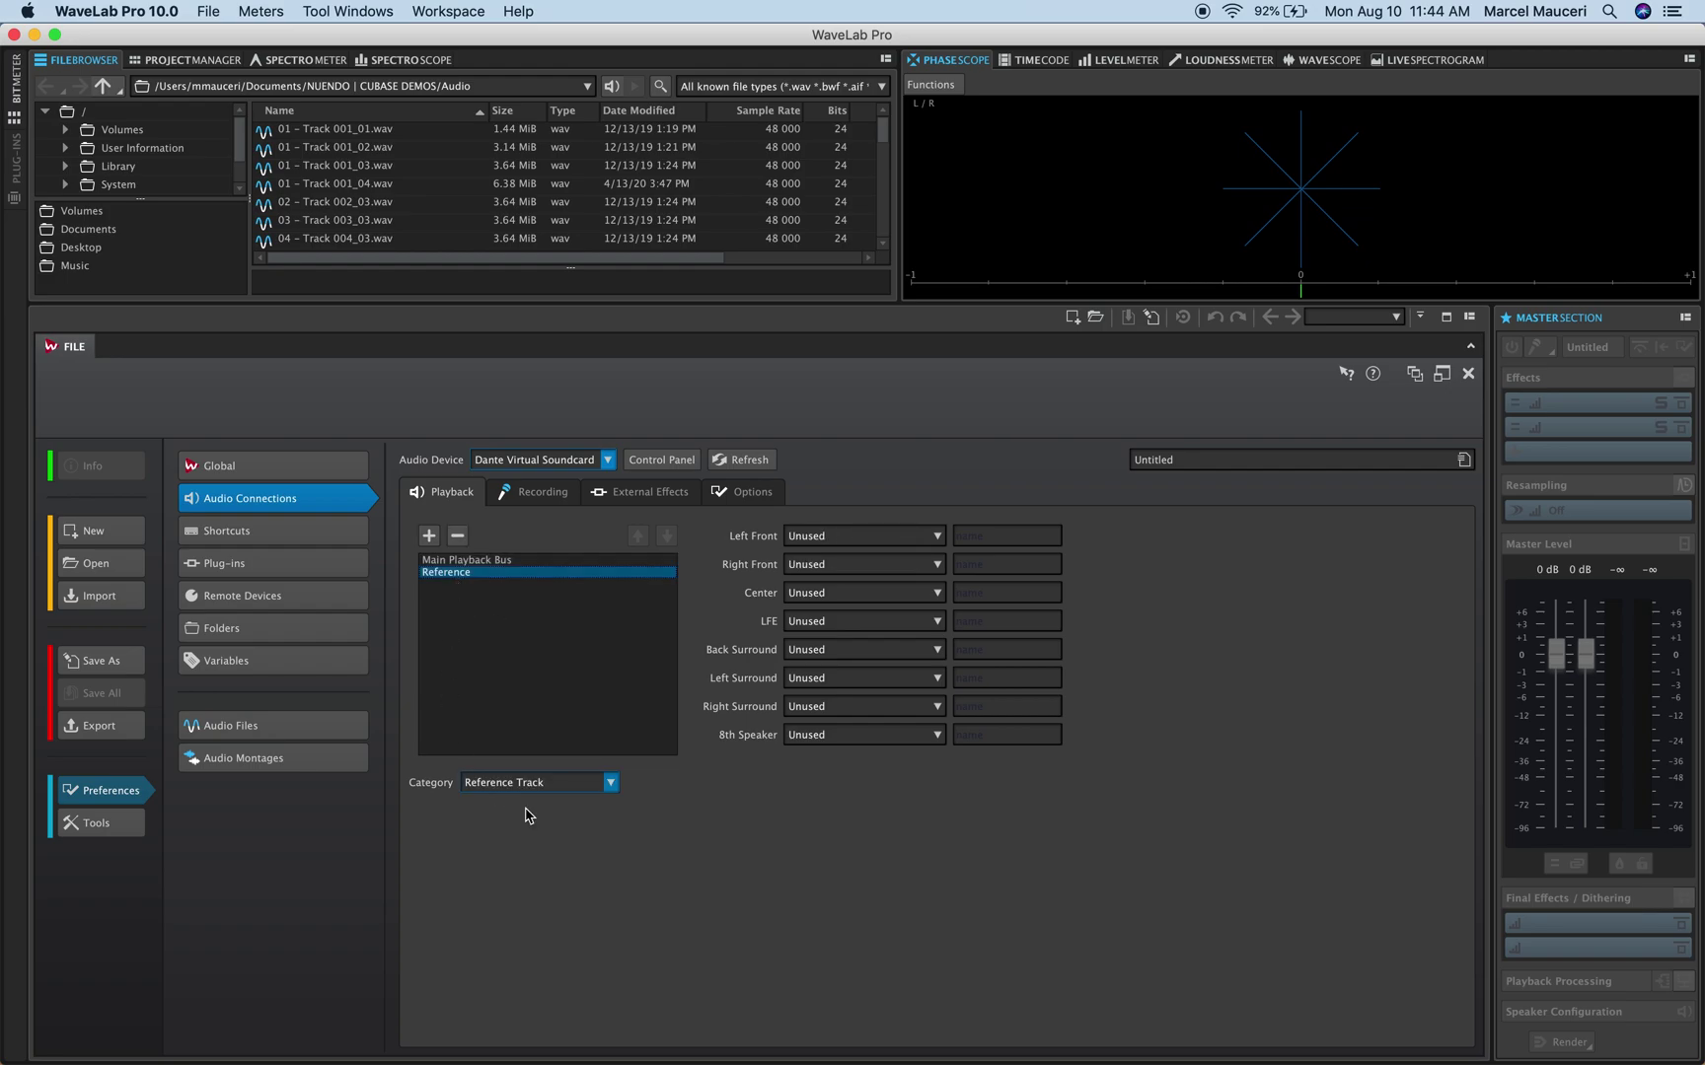
click(610, 786)
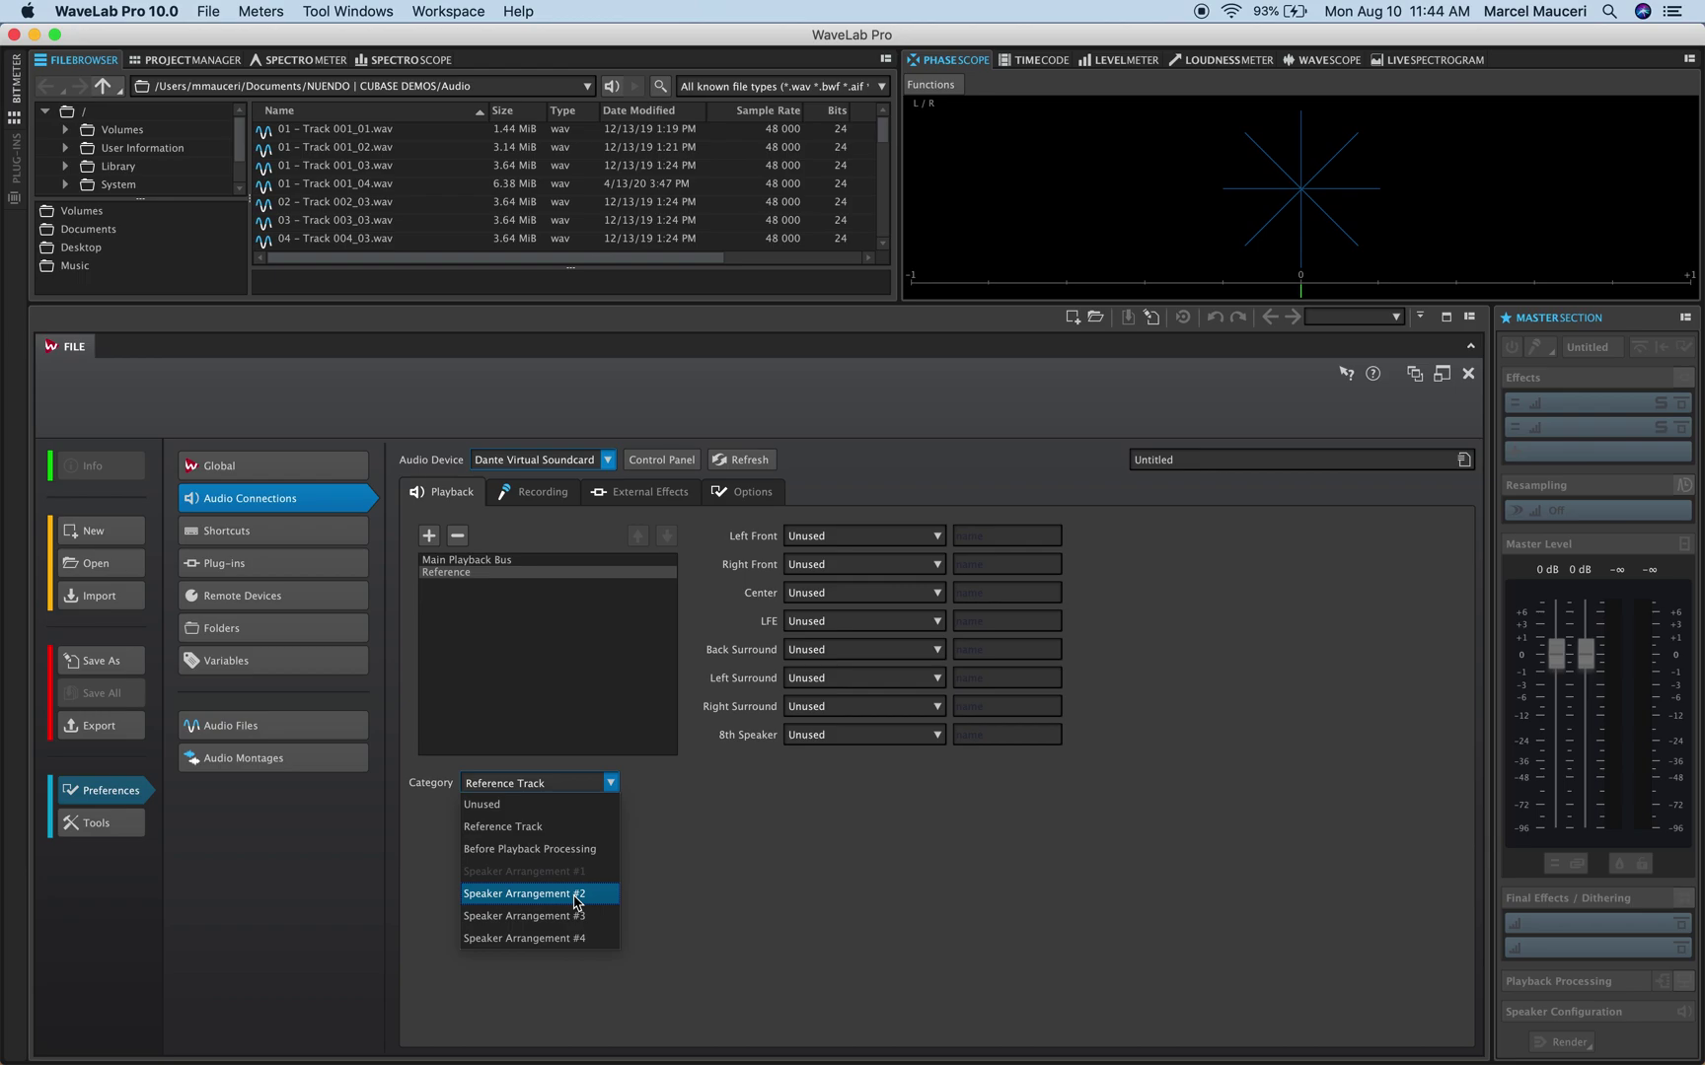
click(704, 911)
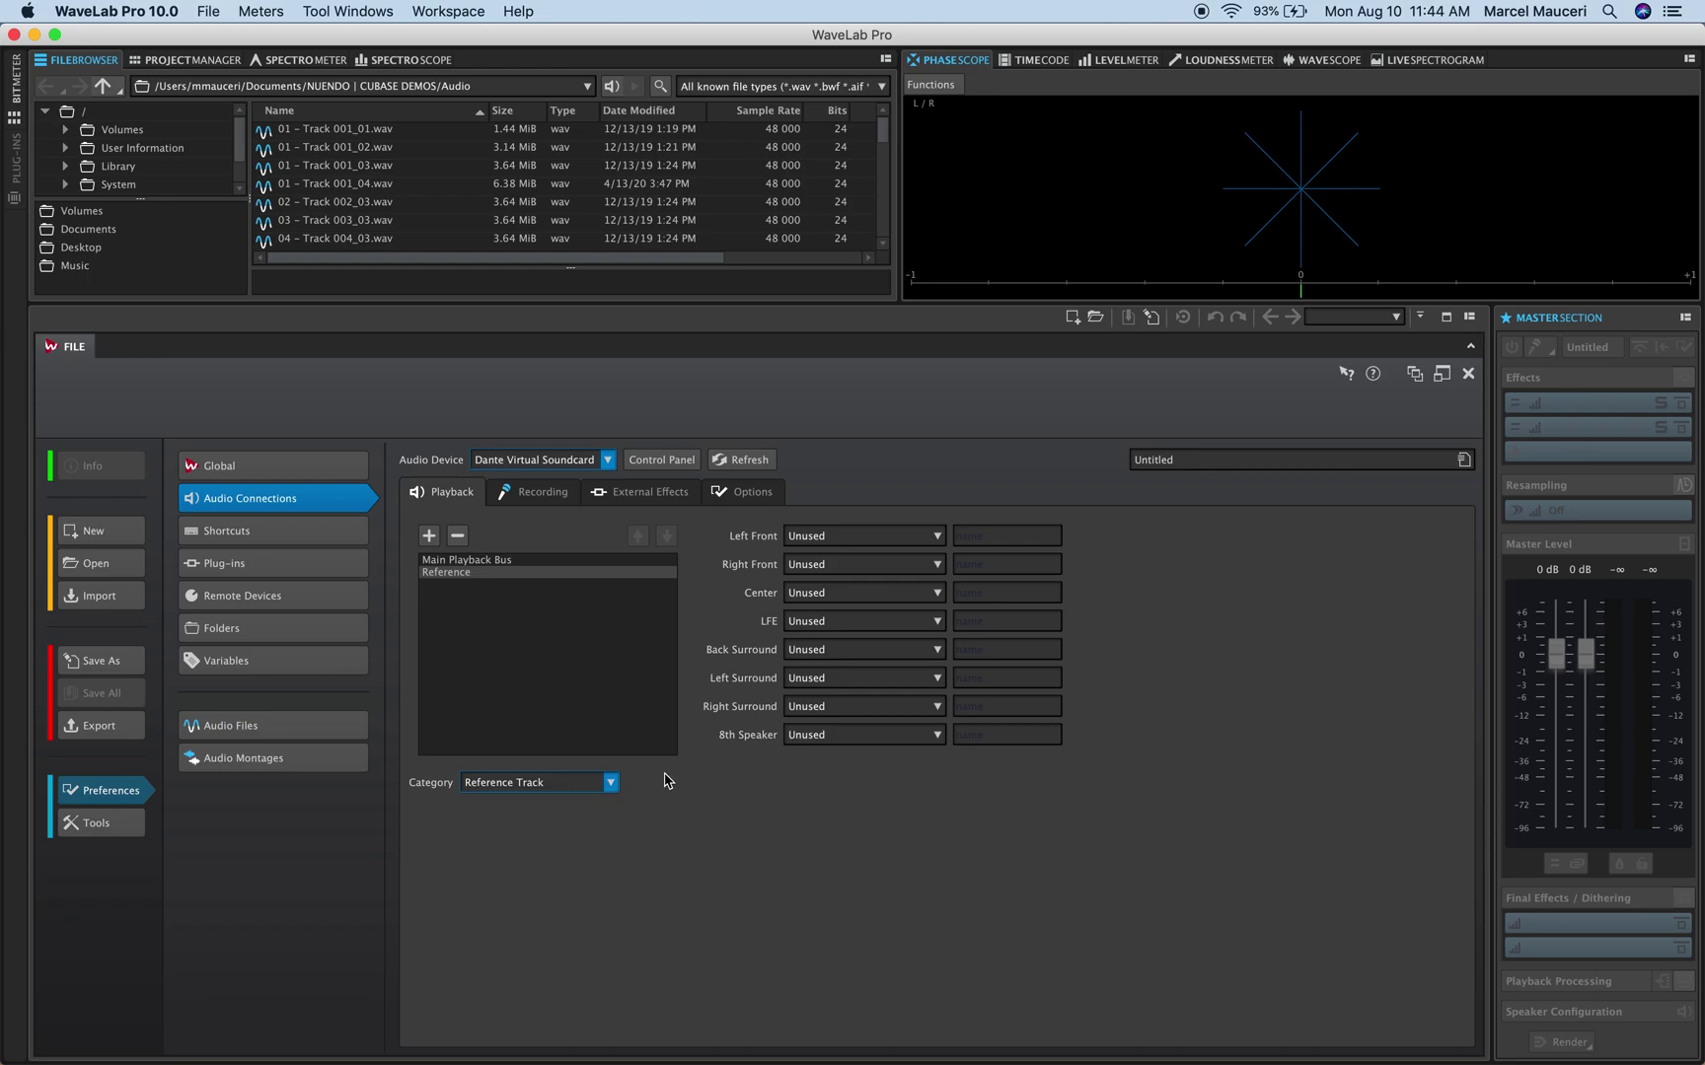
click(524, 503)
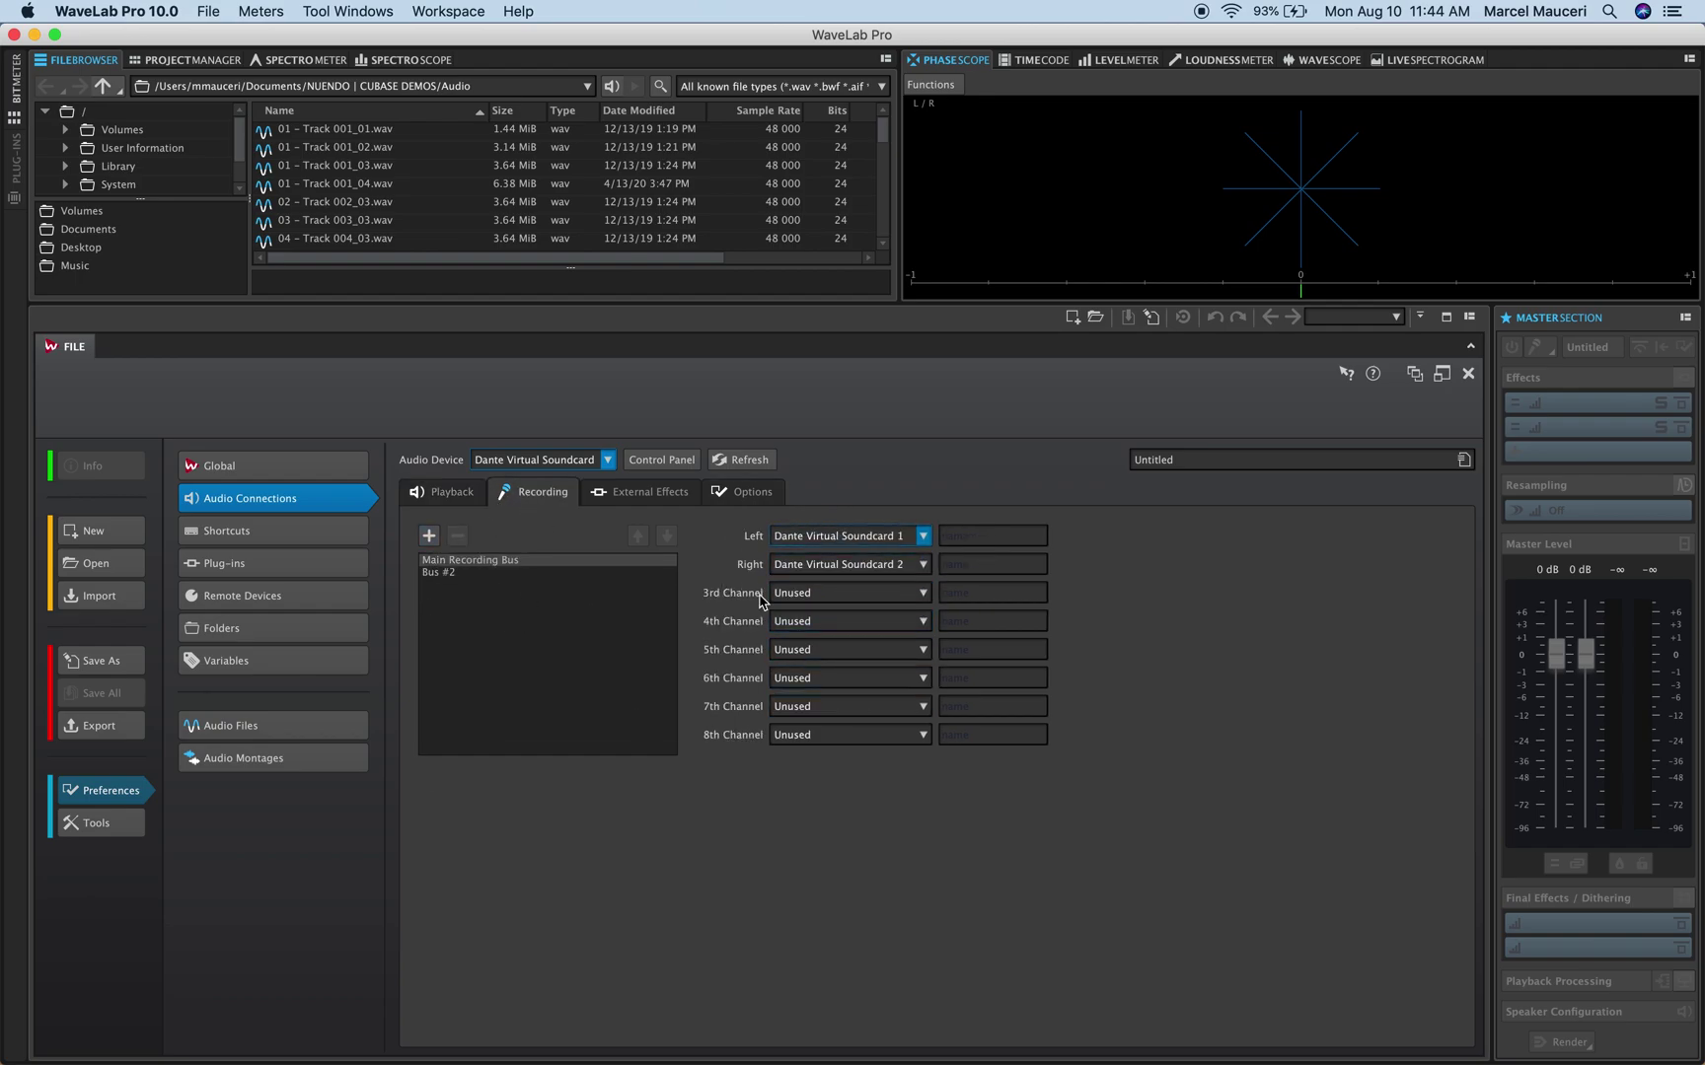
Show External Effects and leave Effect #1's Left (Or Mono) send port Unused
click(624, 498)
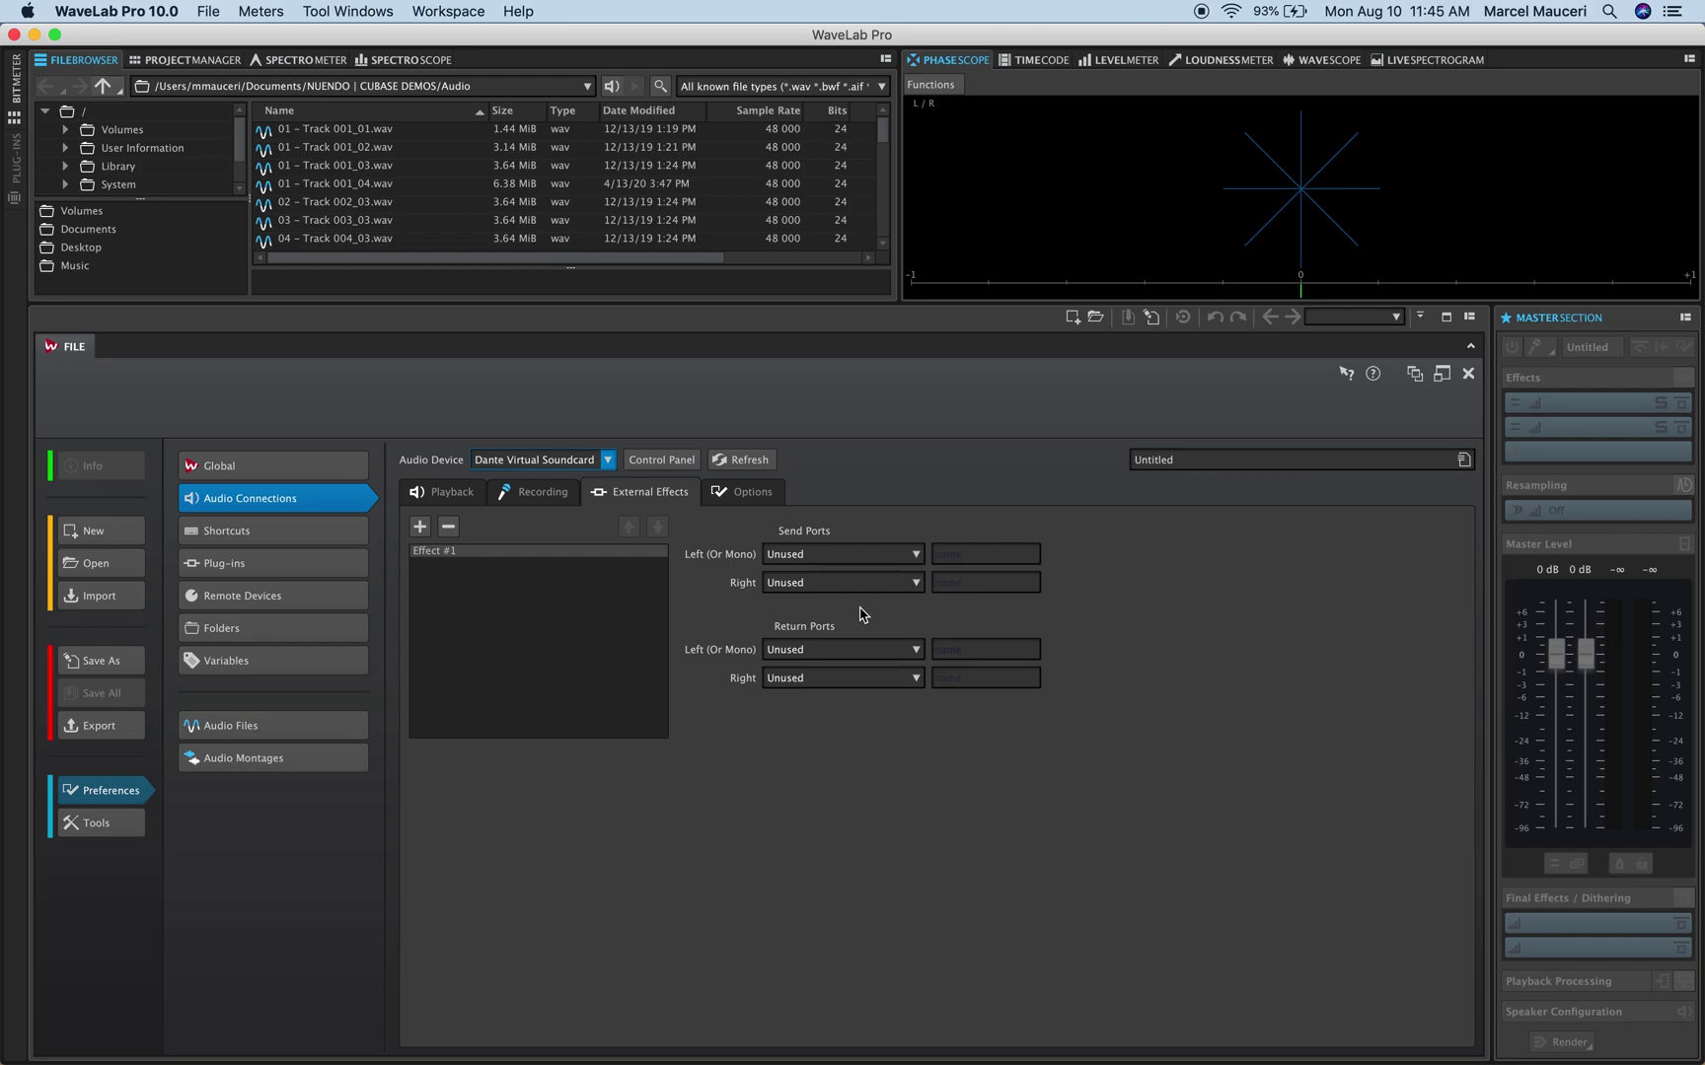
click(917, 554)
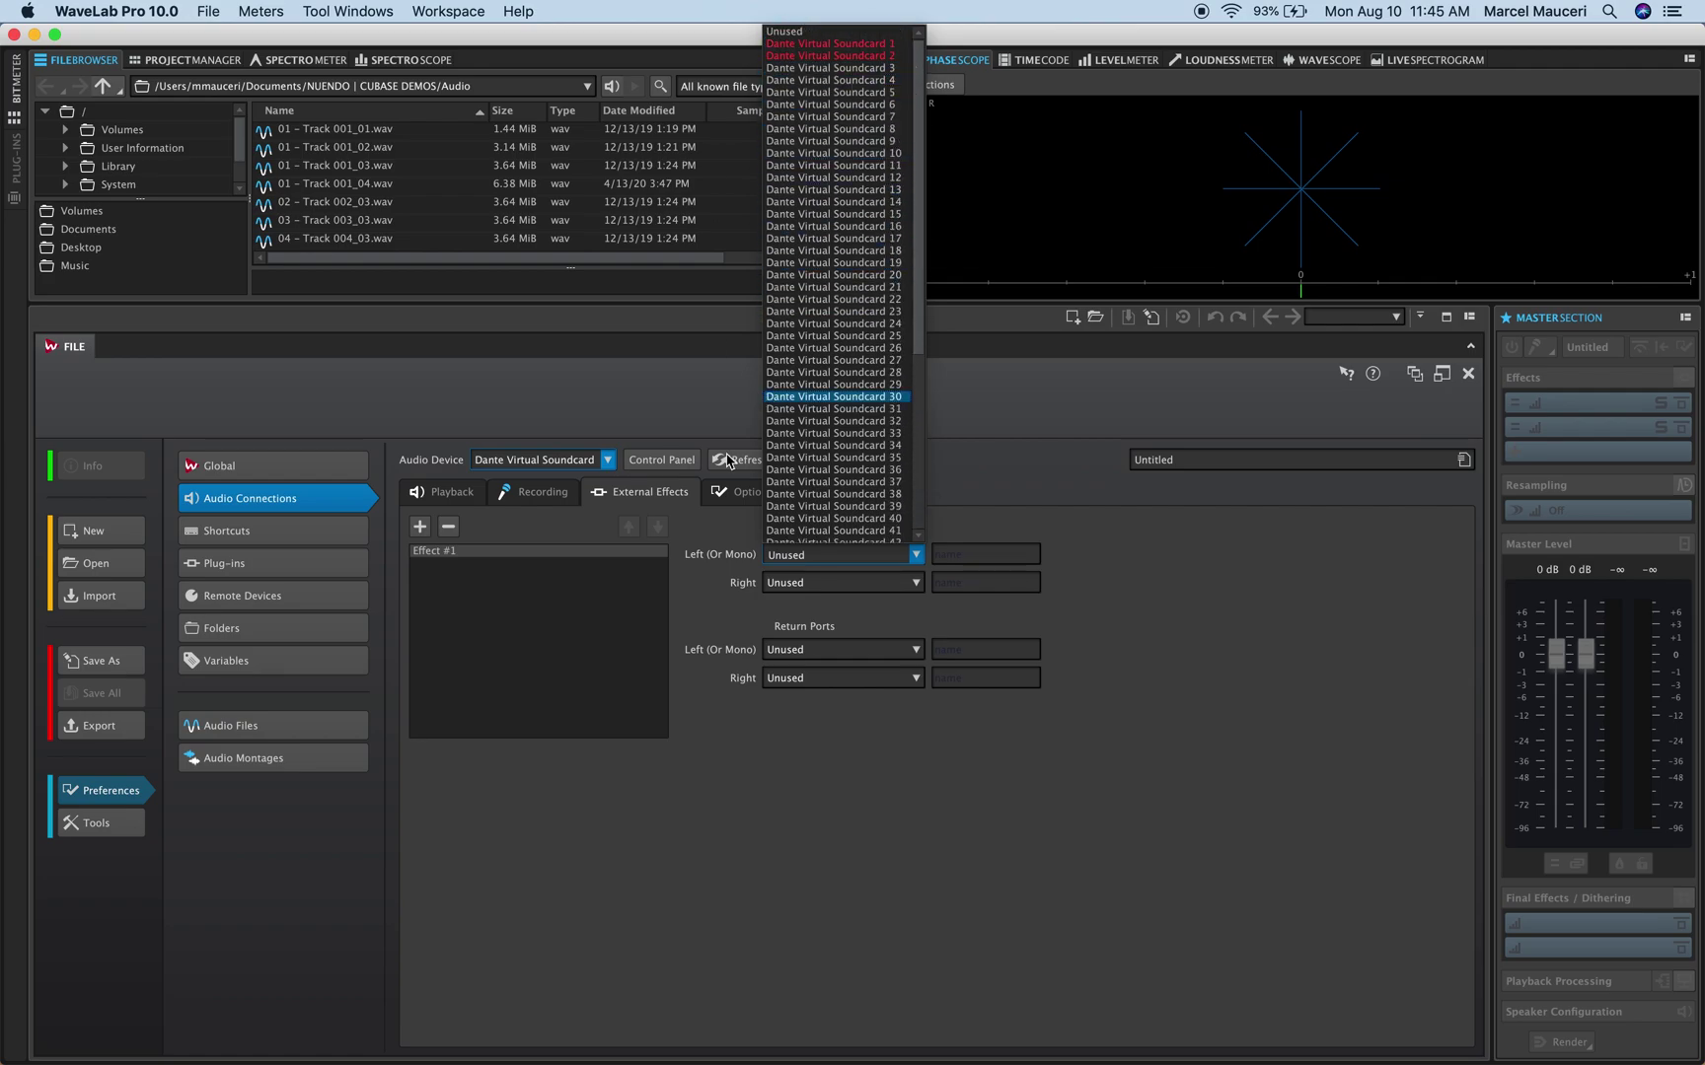
click(700, 772)
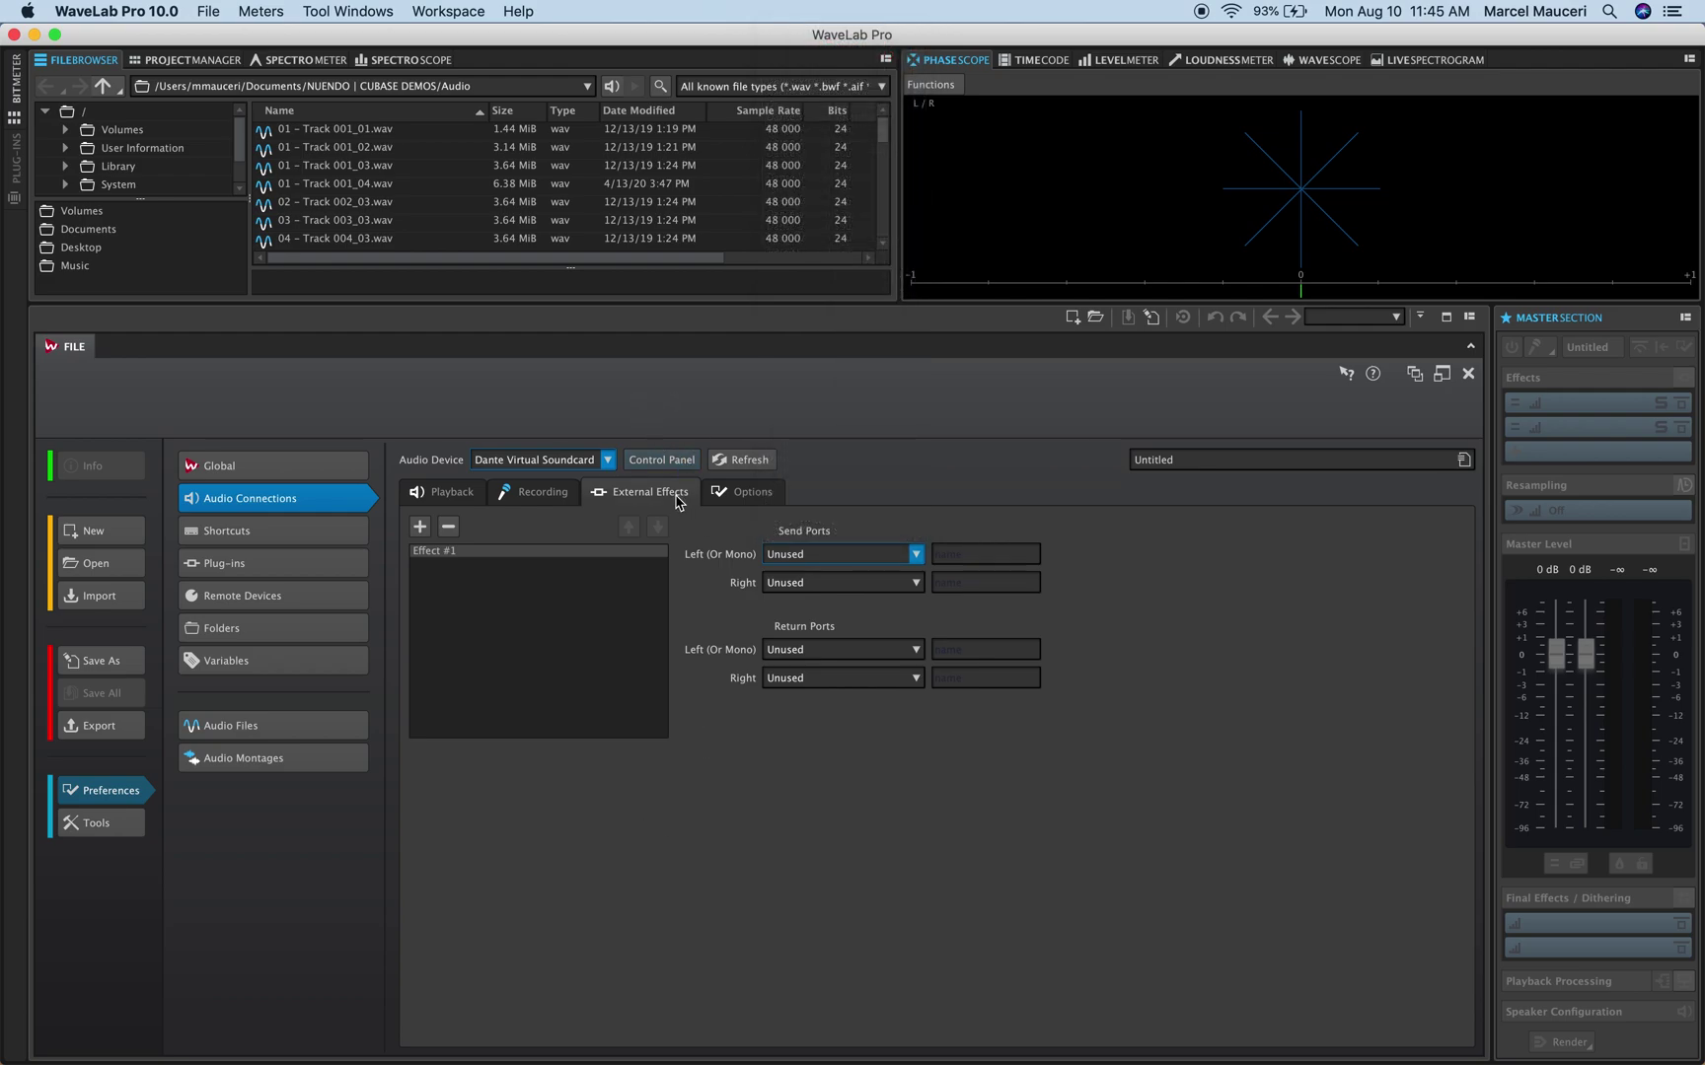
Switch to the Options page showing ASIO-Guard 75 ms and Release Driver enabled
click(748, 499)
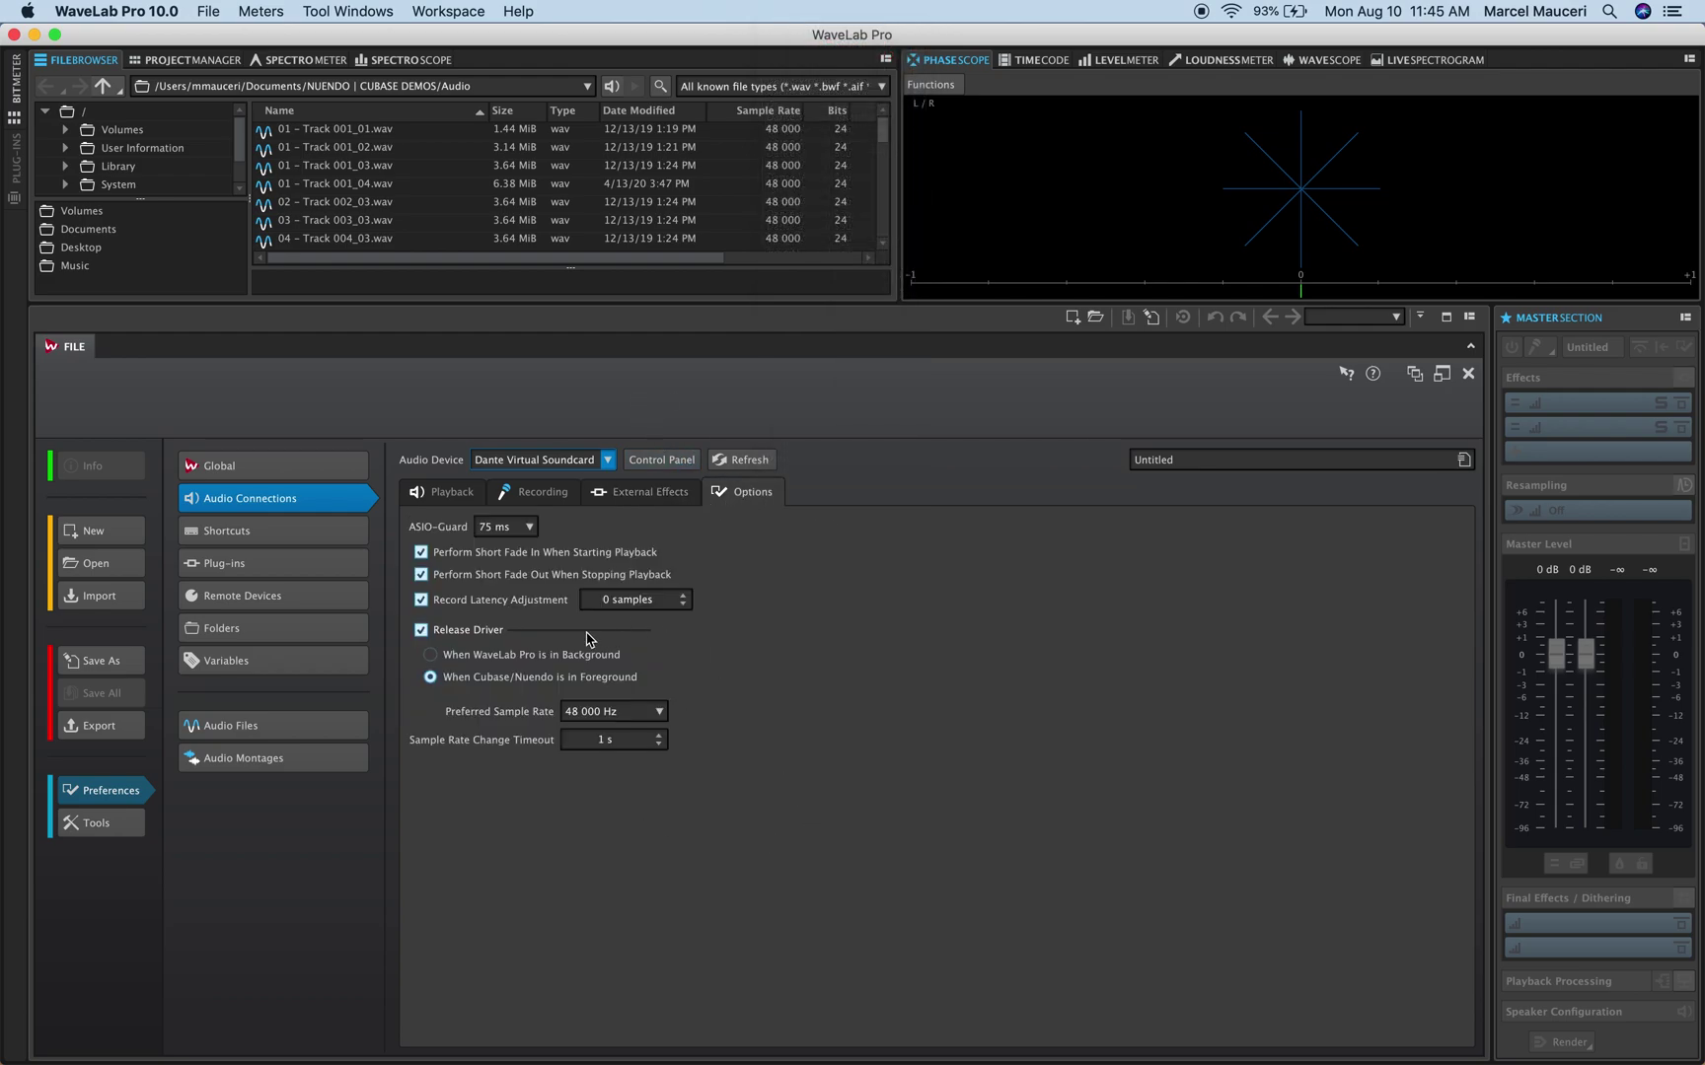